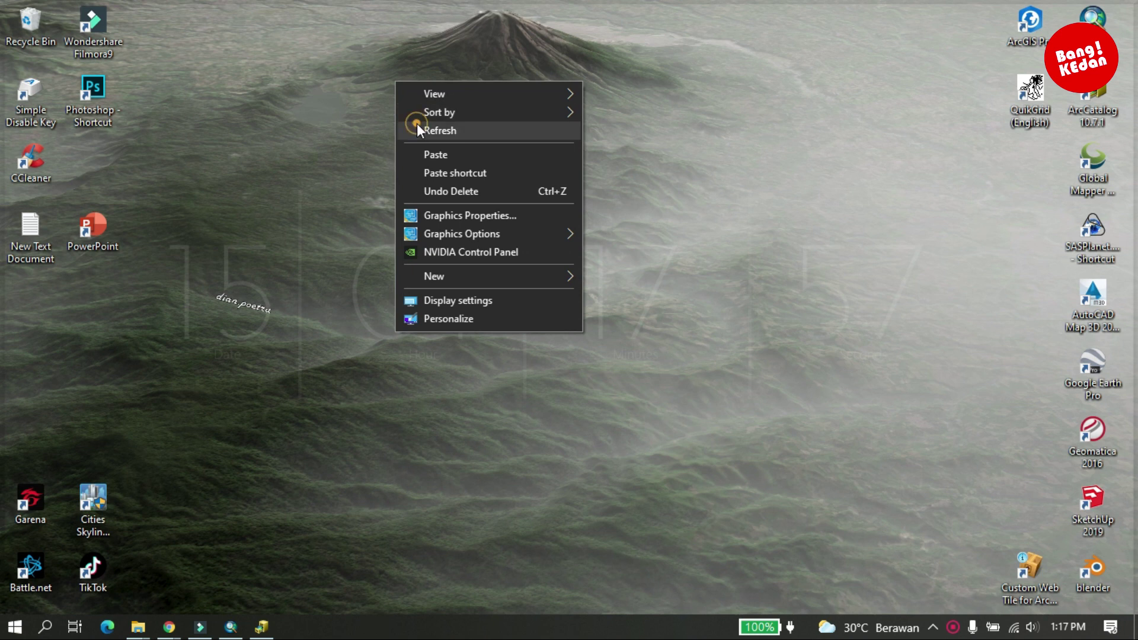
{"action": "right_click", "coordinate": [610, 101]}
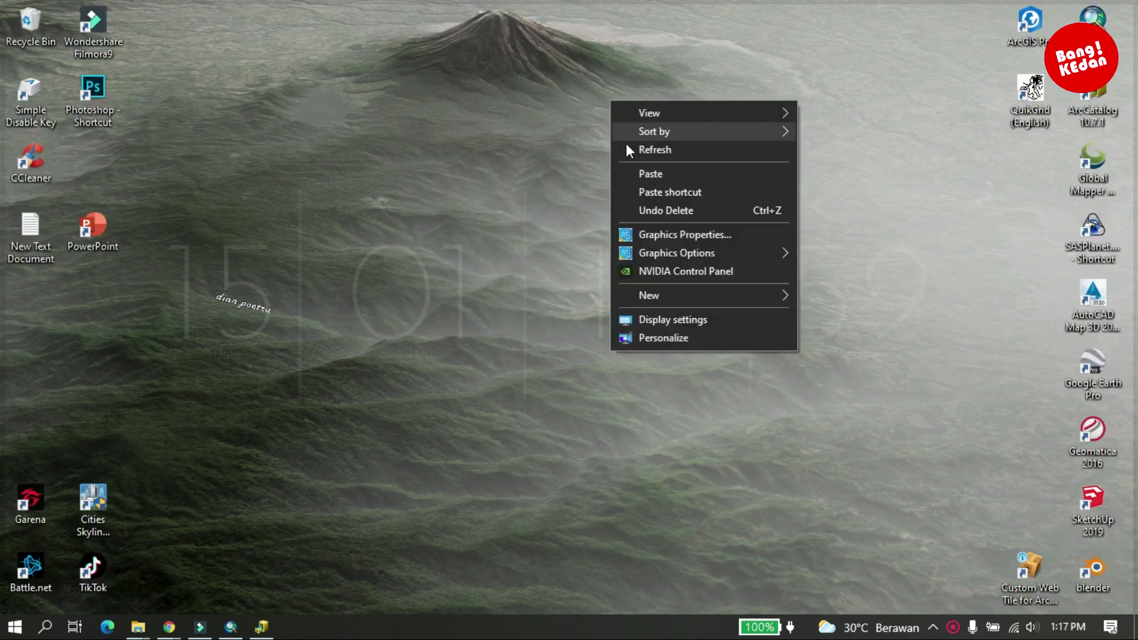
{"action": "left_click", "coordinate": [641, 152]}
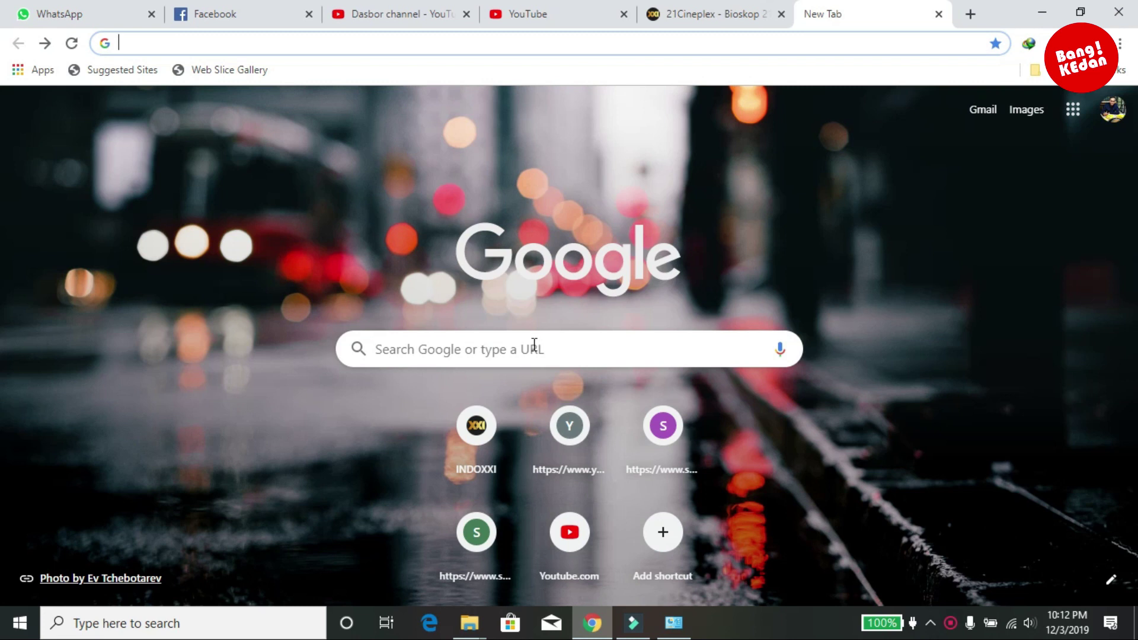
Search Google for "arcgis editor for openstreetmap 10.7"
{"action": "left_click", "coordinate": [534, 345]}
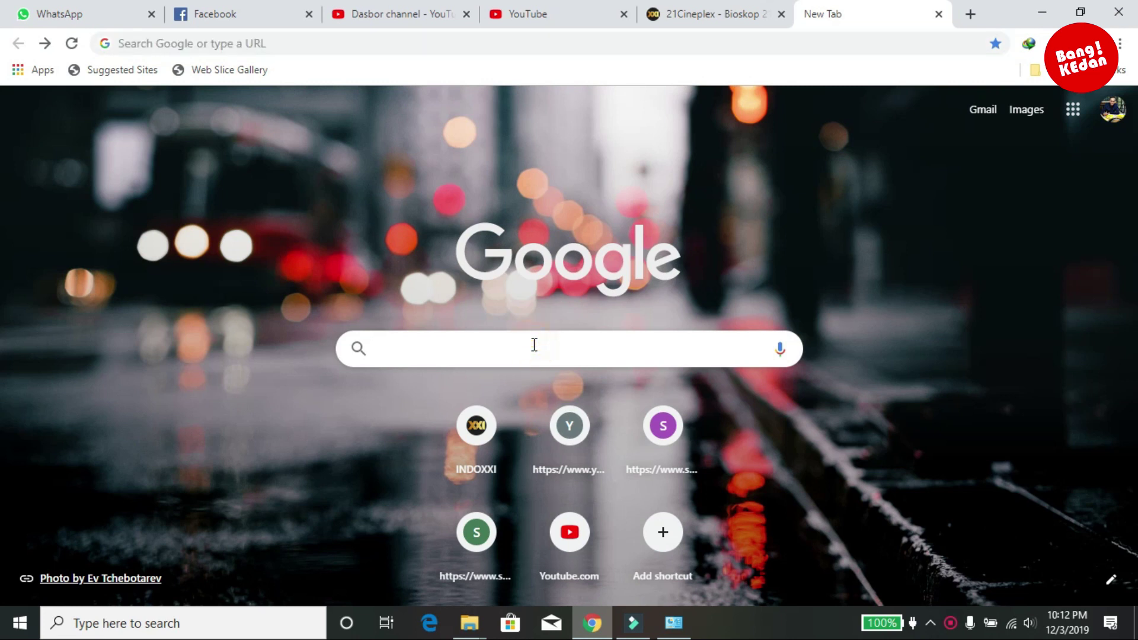
{"action": "type", "text": "a"}
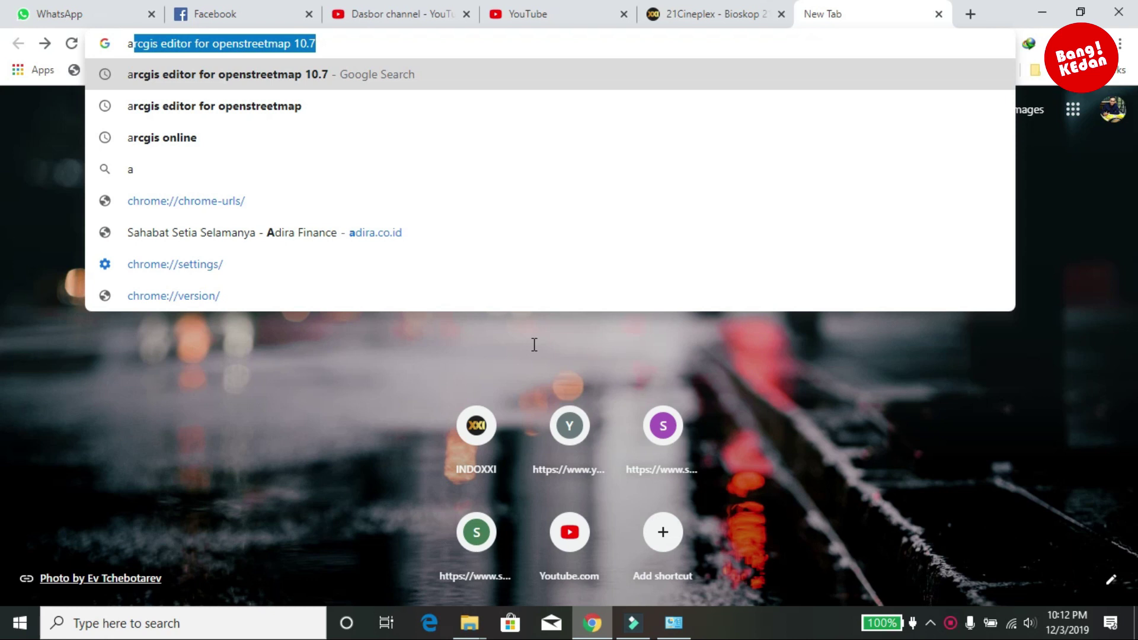
{"action": "key", "text": "Down"}
{"action": "key", "text": "Up"}
{"action": "key", "text": "Return"}
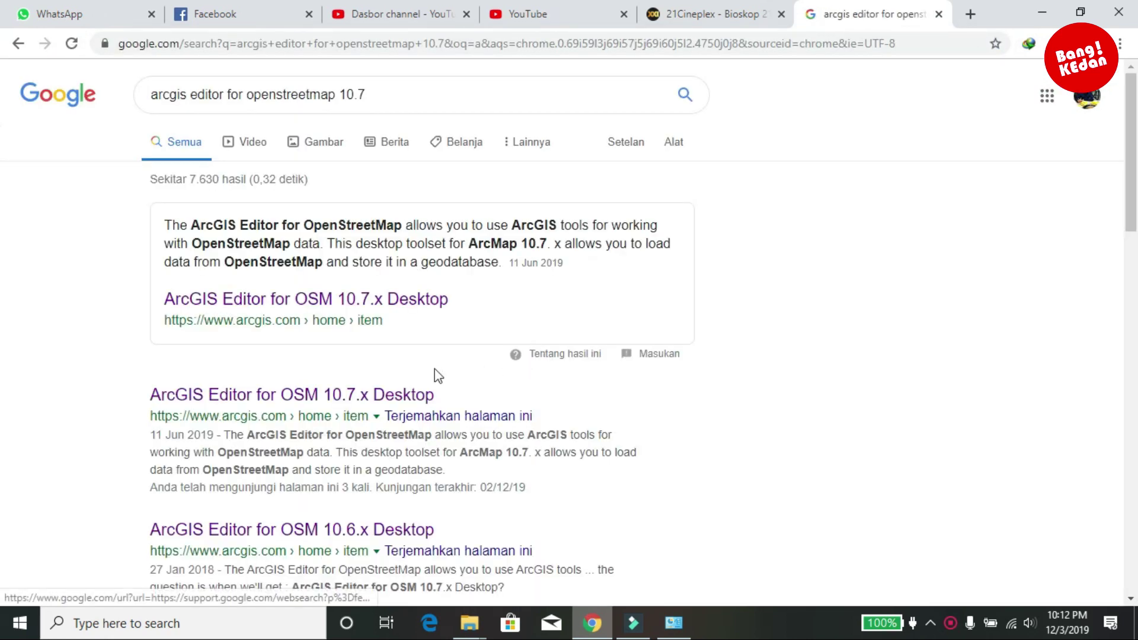
Open the ArcGIS Editor for OSM 10.7.x Desktop search result in a new browser tab and switch to it
{"action": "right_click", "coordinate": [376, 398]}
{"action": "left_click", "coordinate": [415, 409]}
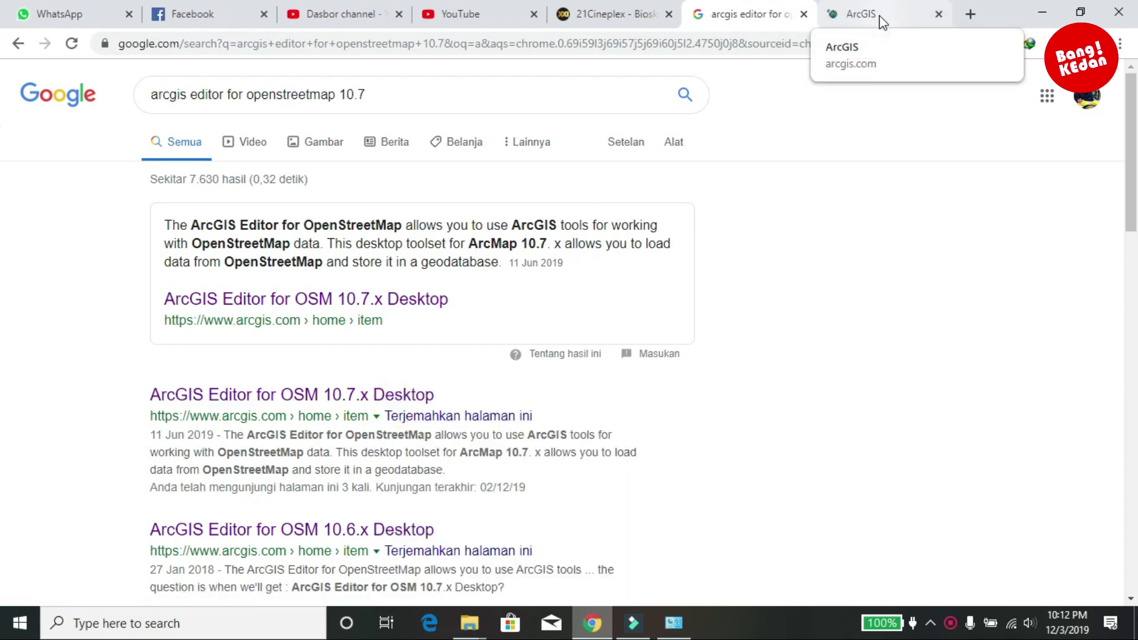
{"action": "left_click", "coordinate": [878, 18]}
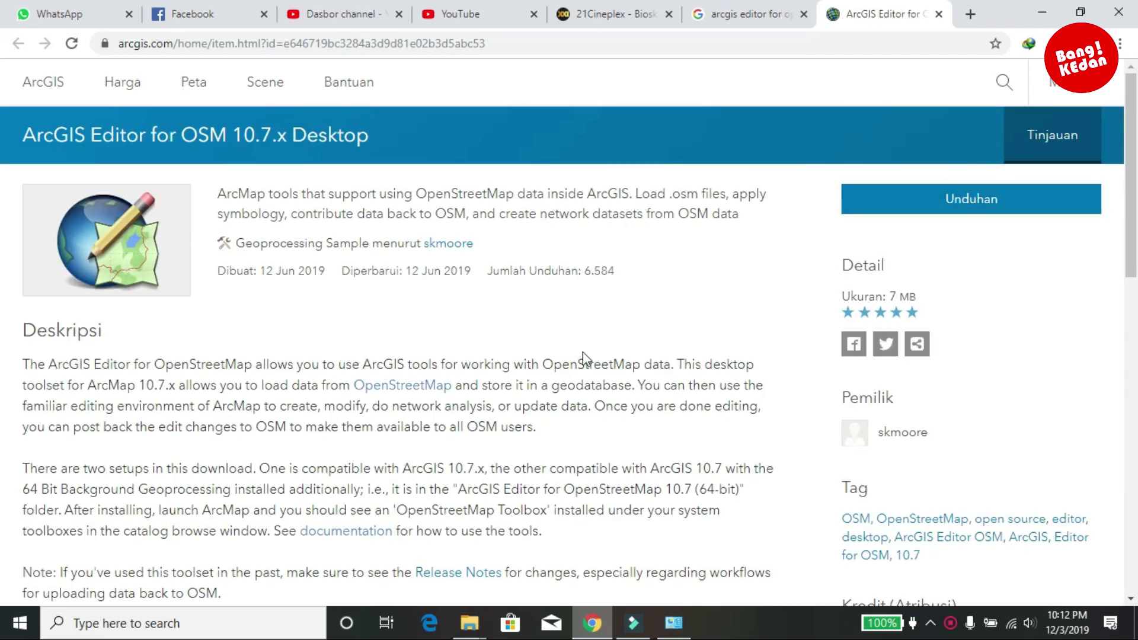
Download the ArcGIS Editor for OSM 10.7.x Desktop archive and open the folder it was saved in
{"action": "scroll", "coordinate": [582, 356], "scroll_direction": "down", "scroll_amount": 8}
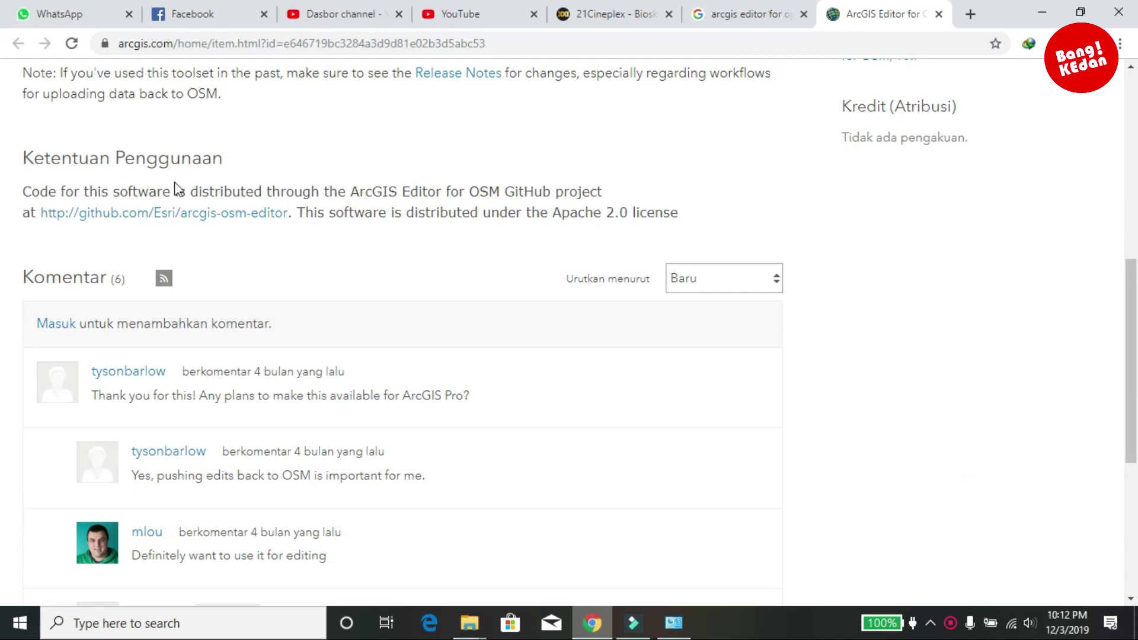
{"action": "scroll", "coordinate": [452, 196], "scroll_direction": "up", "scroll_amount": 8}
{"action": "left_click", "coordinate": [939, 209]}
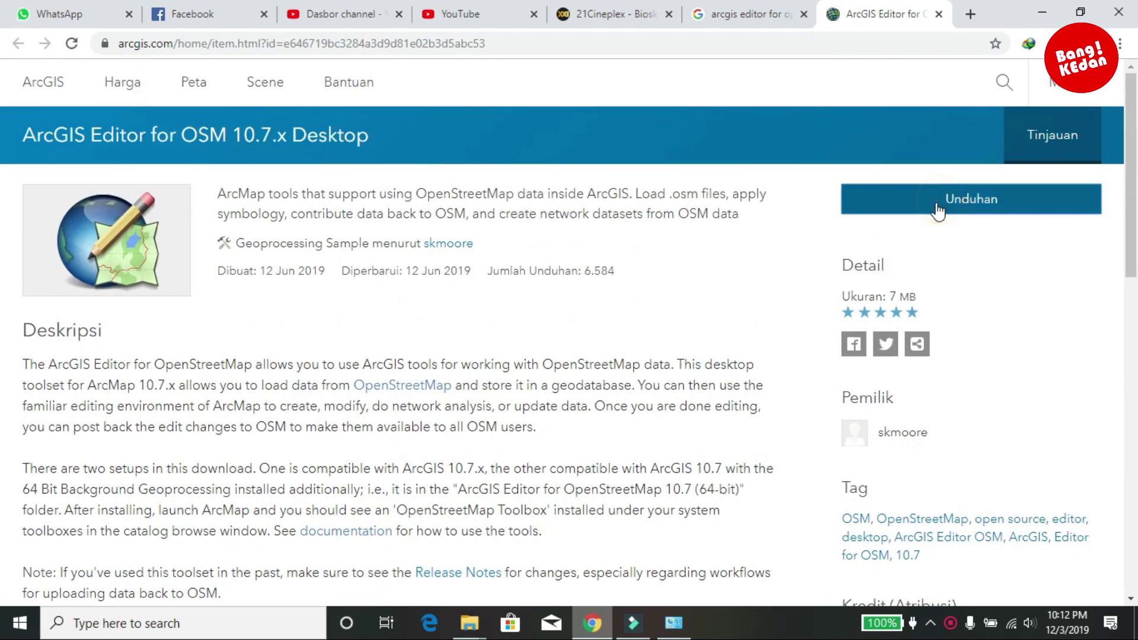
{"action": "left_click", "coordinate": [547, 372]}
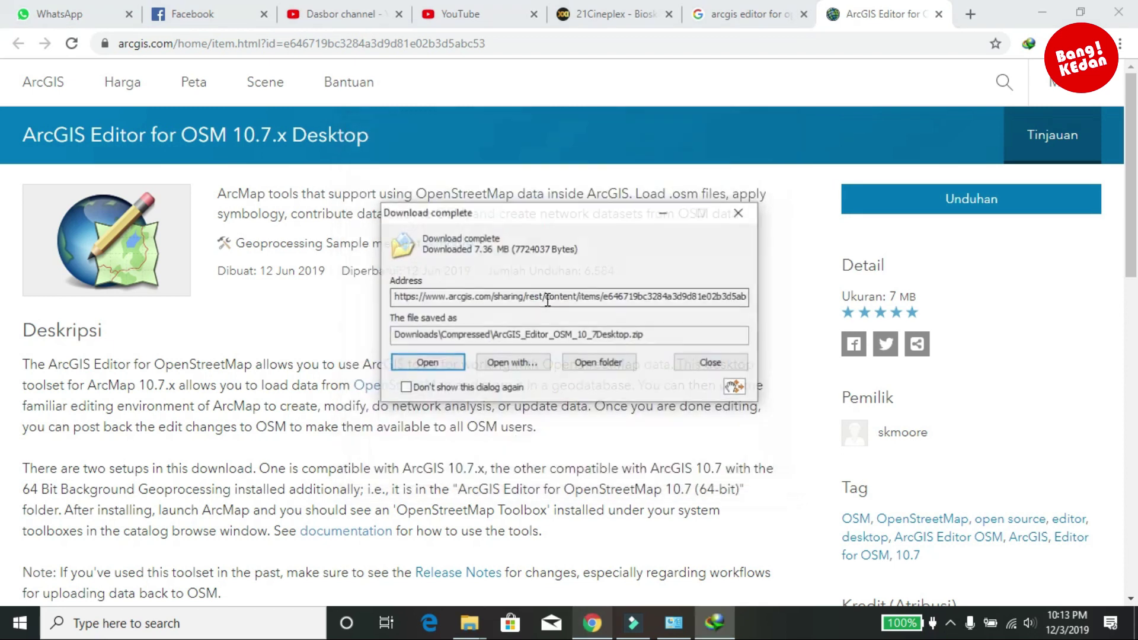
{"action": "left_click", "coordinate": [586, 363]}
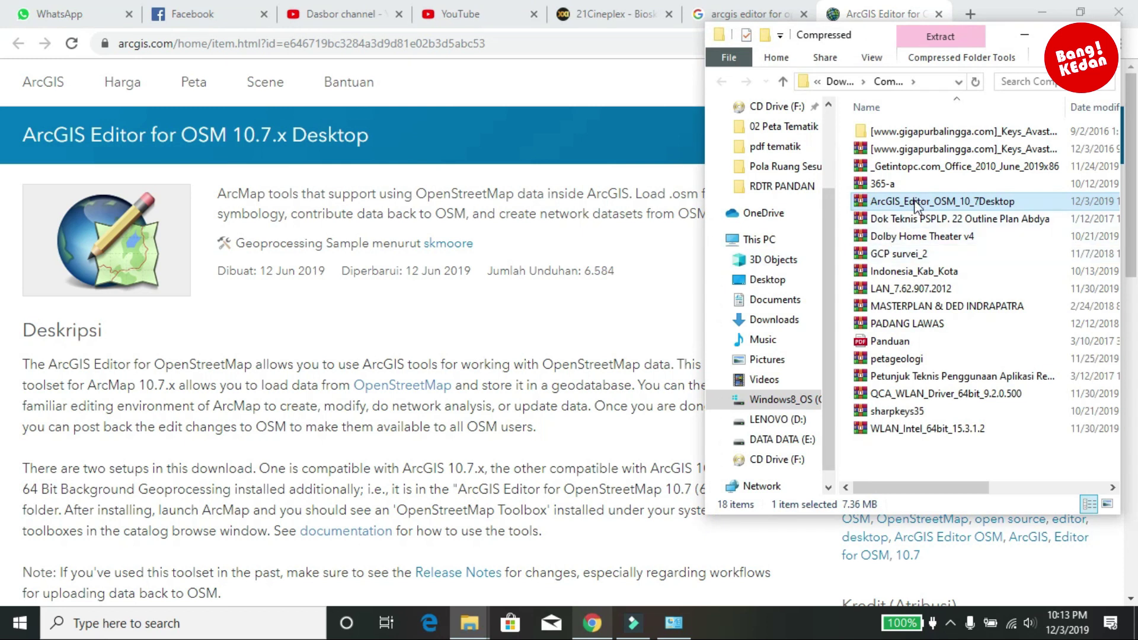
Cut the downloaded ArcGIS_Editor_OSM_10_7Desktop archive, switch to the ARCGIS EXTENSION folder and select the archive of that name there
{"action": "right_click", "coordinate": [915, 202]}
{"action": "left_click", "coordinate": [898, 449]}
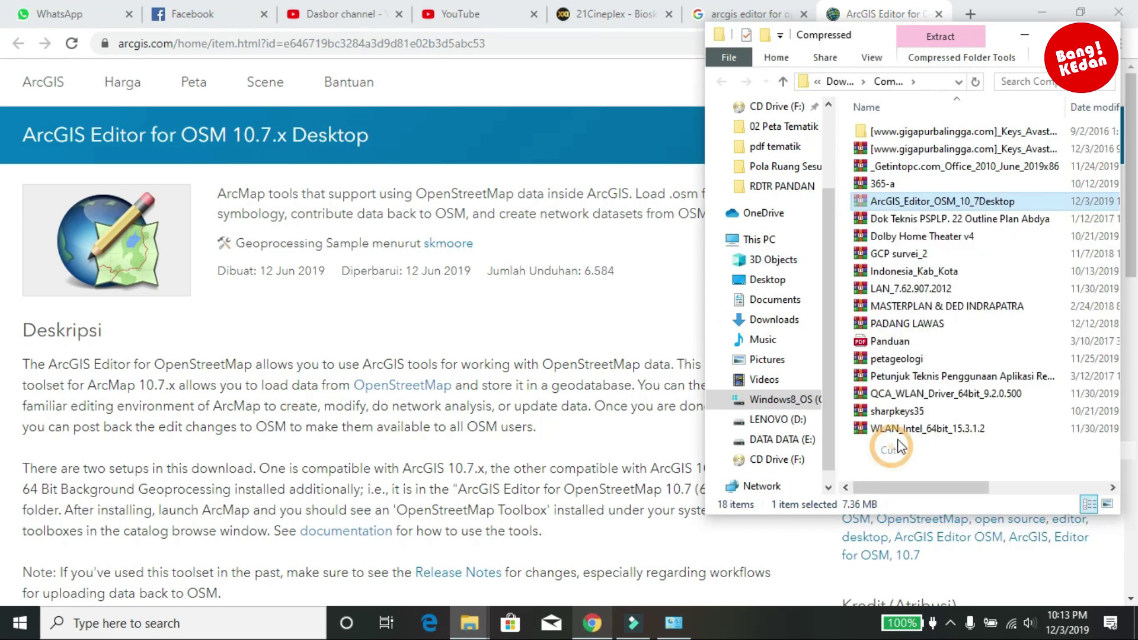
{"action": "left_click", "coordinate": [470, 623]}
{"action": "left_click", "coordinate": [359, 584]}
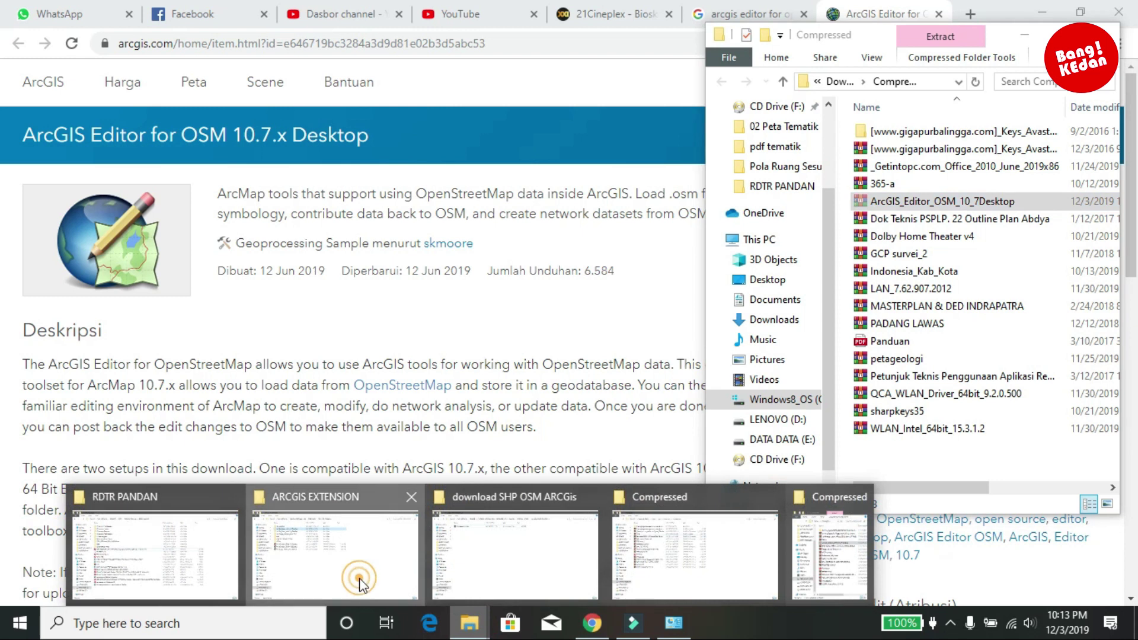
{"action": "left_click", "coordinate": [240, 228]}
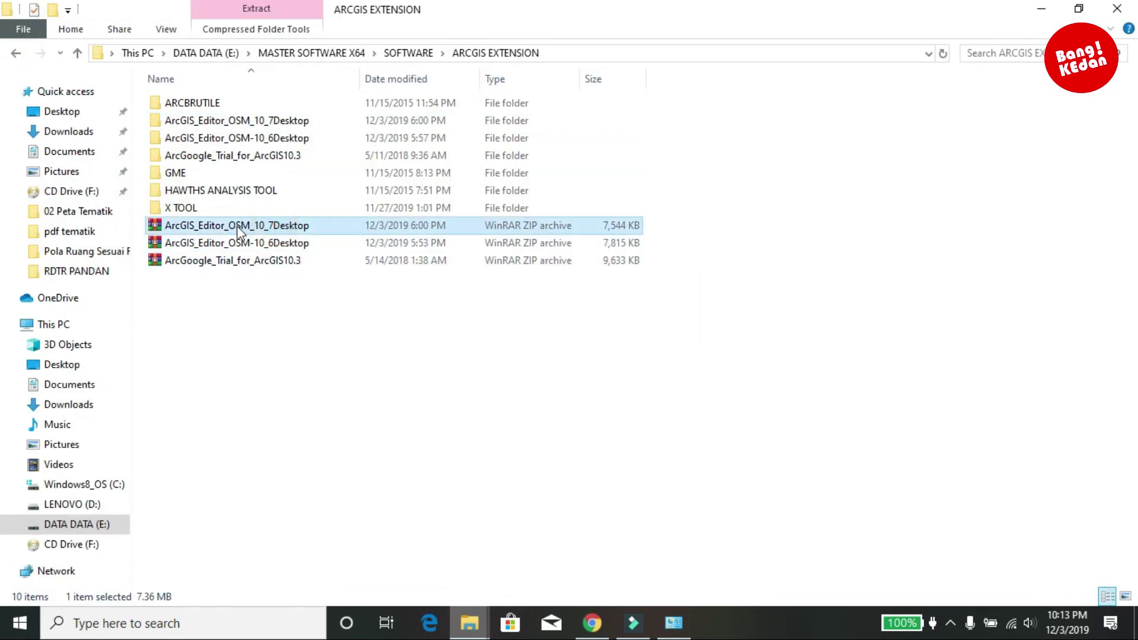
Launch the setup program from the ArcGIS Editor for OpenStreetMap 10.7 (64-bit) folder inside ArcGIS_Editor_OSM_10_7Desktop
{"action": "double_click", "coordinate": [268, 122]}
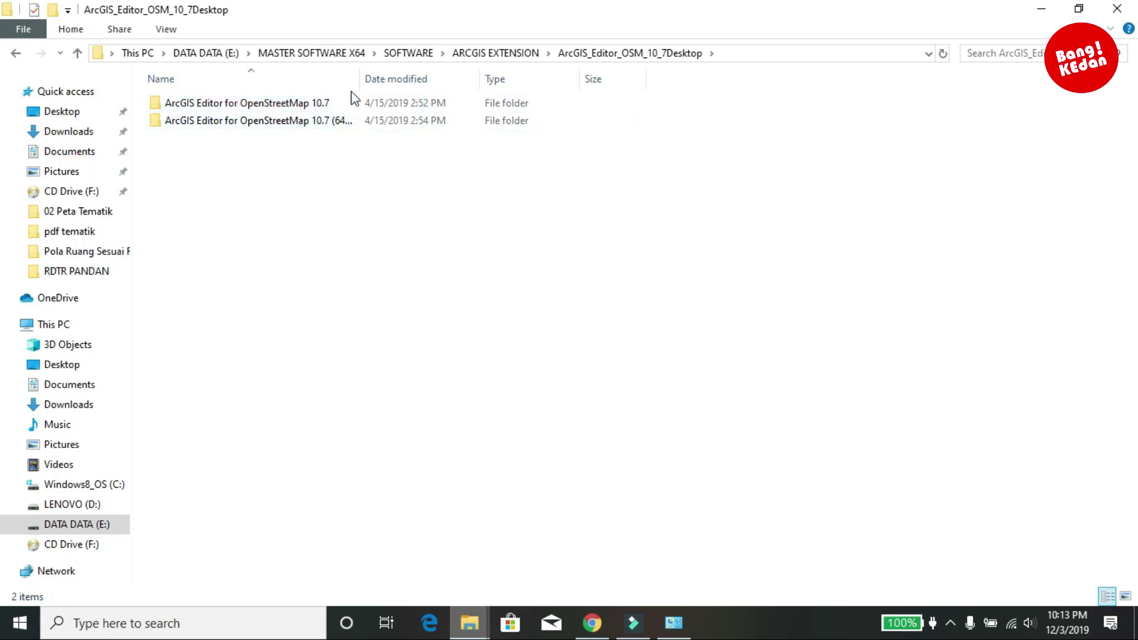
{"action": "left_click_drag", "start_coordinate": [360, 77], "coordinate": [447, 83]}
{"action": "double_click", "coordinate": [345, 121]}
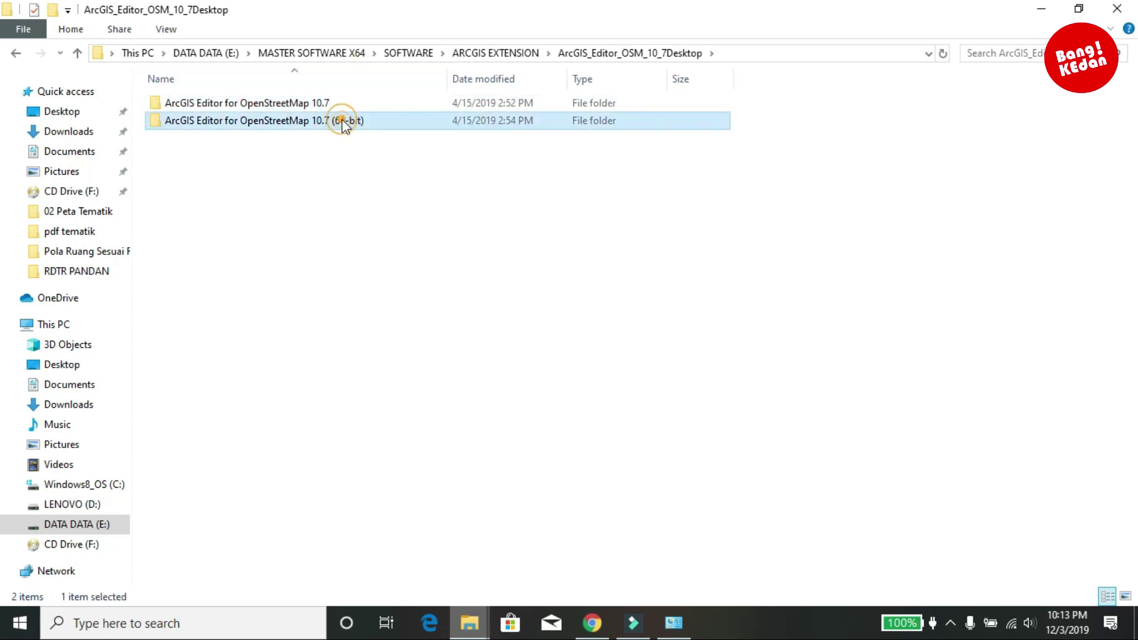
{"action": "left_click", "coordinate": [178, 105]}
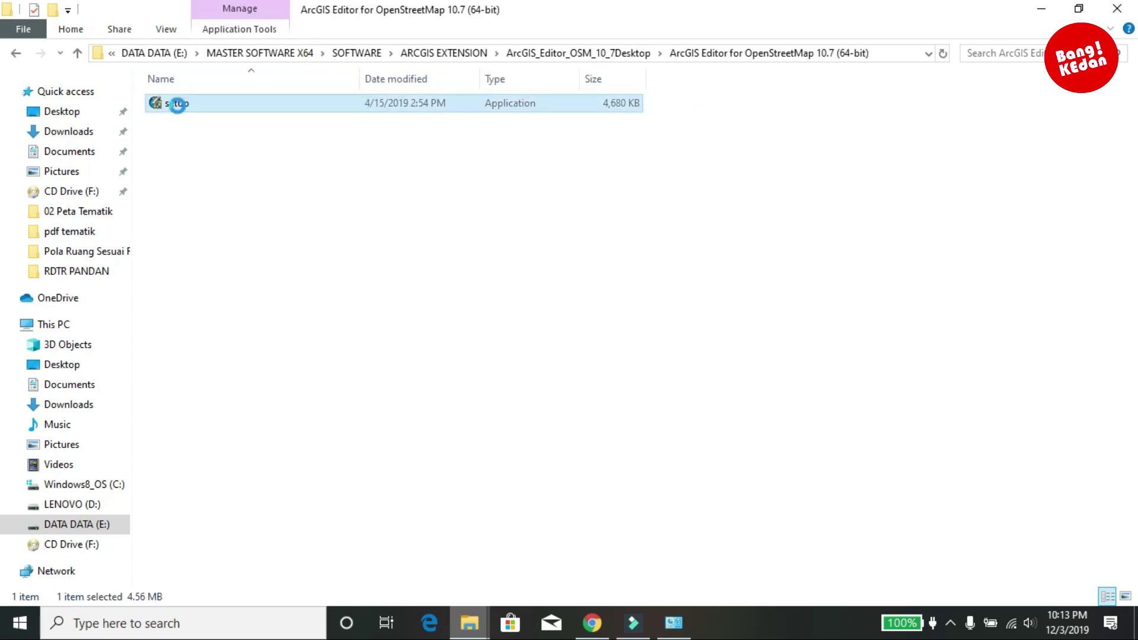
{"action": "right_click", "coordinate": [177, 106]}
{"action": "left_click", "coordinate": [200, 138]}
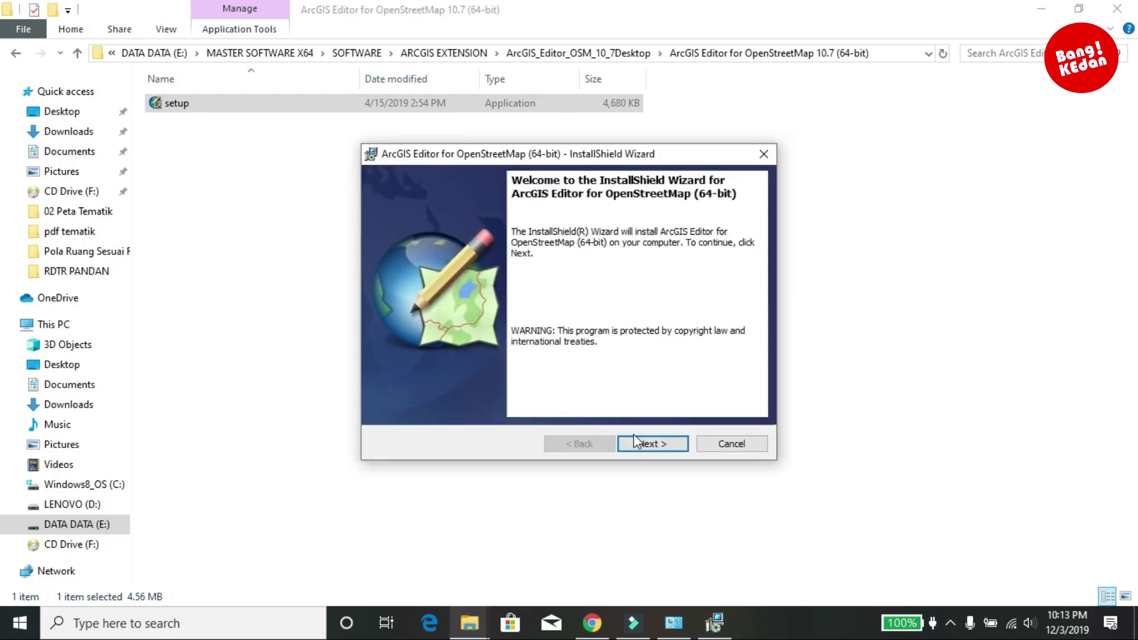
Accept the license agreement and install ArcGIS Editor for OpenStreetMap (64-bit), finishing the setup wizard
{"action": "left_click", "coordinate": [637, 440]}
{"action": "left_click", "coordinate": [419, 385]}
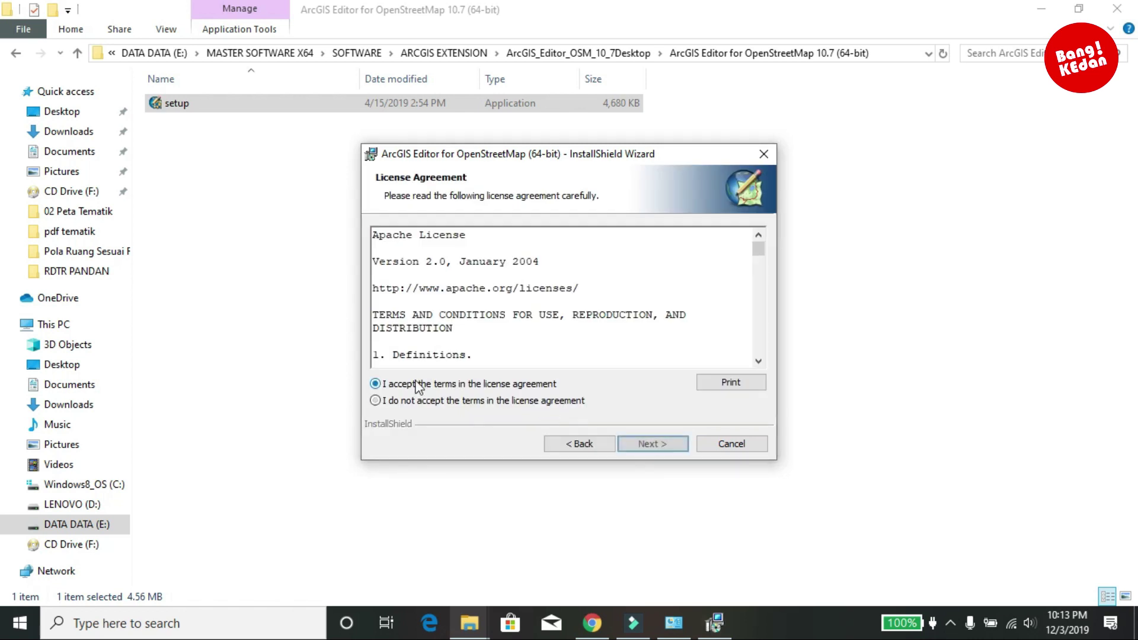
{"action": "left_click", "coordinate": [635, 443]}
{"action": "left_click", "coordinate": [652, 443]}
{"action": "left_click", "coordinate": [653, 444]}
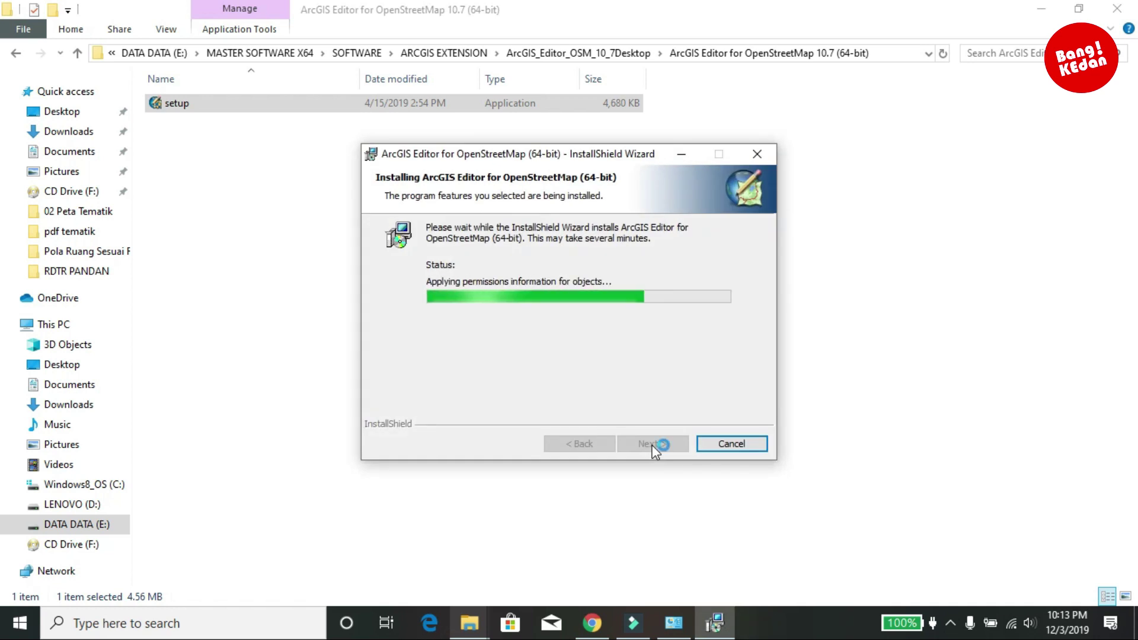
{"action": "left_click", "coordinate": [653, 444]}
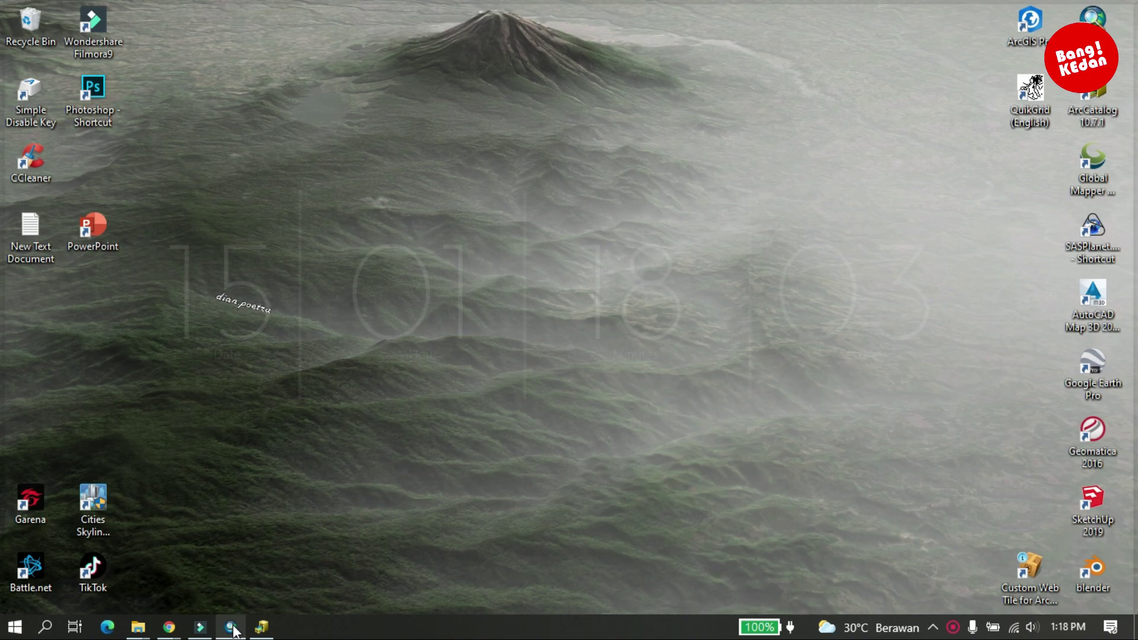
Switch to ArcMap and set the Layers data frame's coordinate system to WGS 1984 UTM Zone 47N from the favorites
{"action": "left_click", "coordinate": [232, 628]}
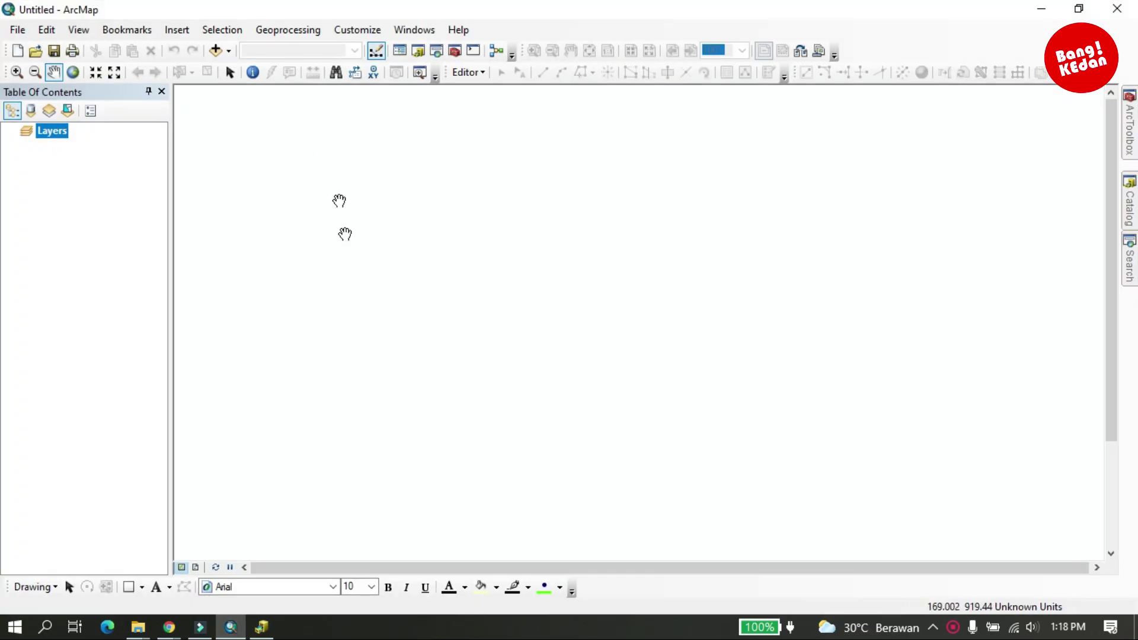
{"action": "right_click", "coordinate": [62, 140]}
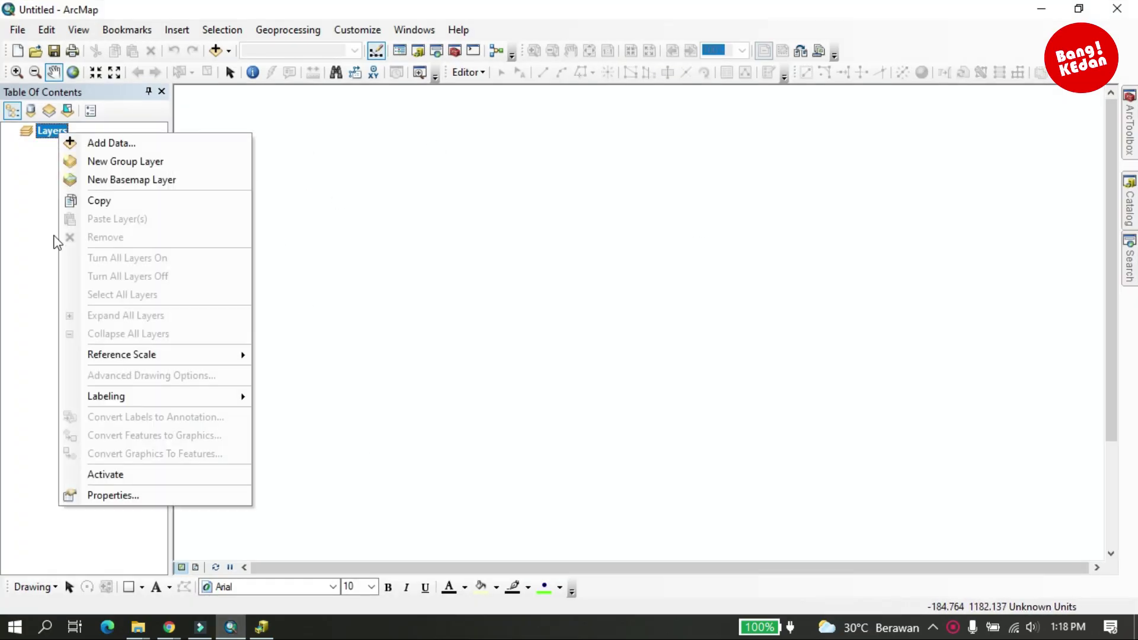
{"action": "left_click", "coordinate": [93, 496]}
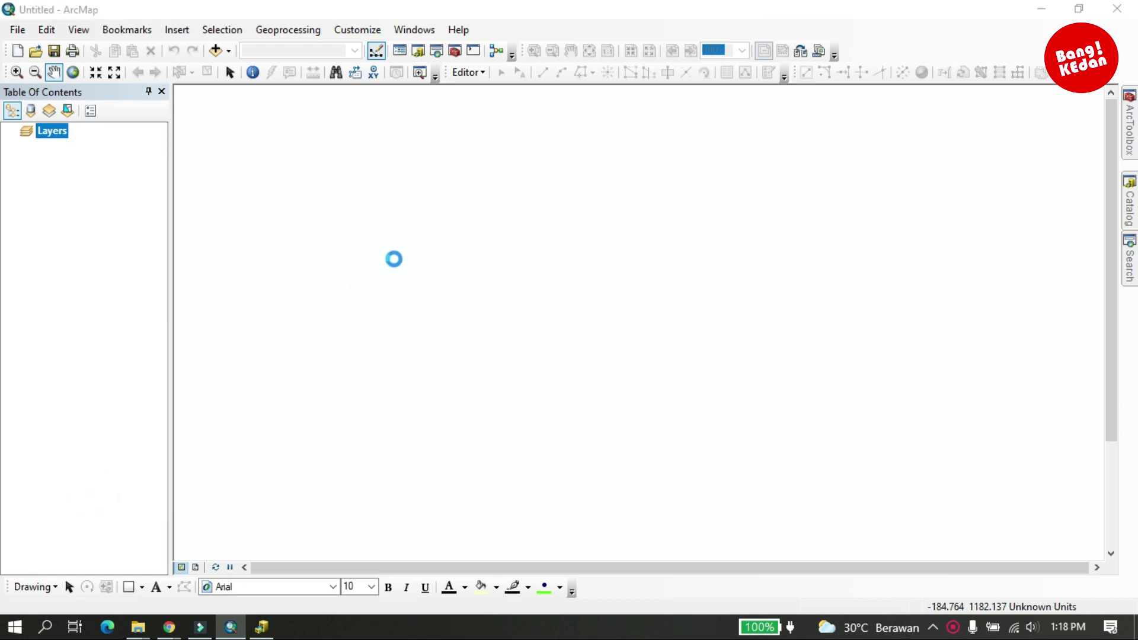
{"action": "left_click", "coordinate": [548, 189]}
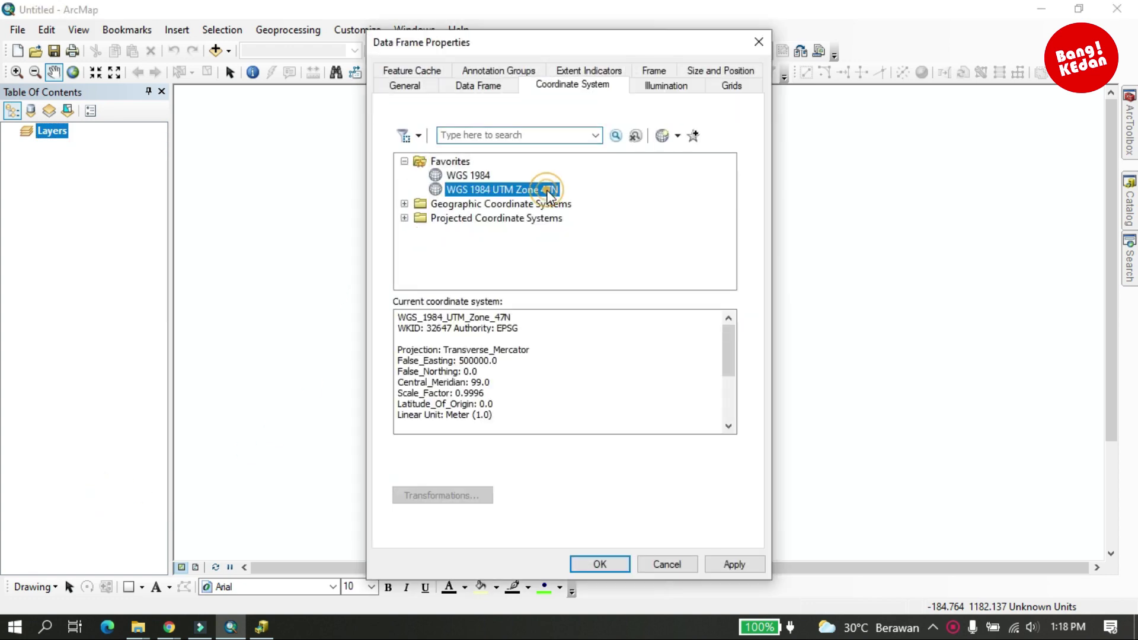
{"action": "left_click", "coordinate": [593, 564]}
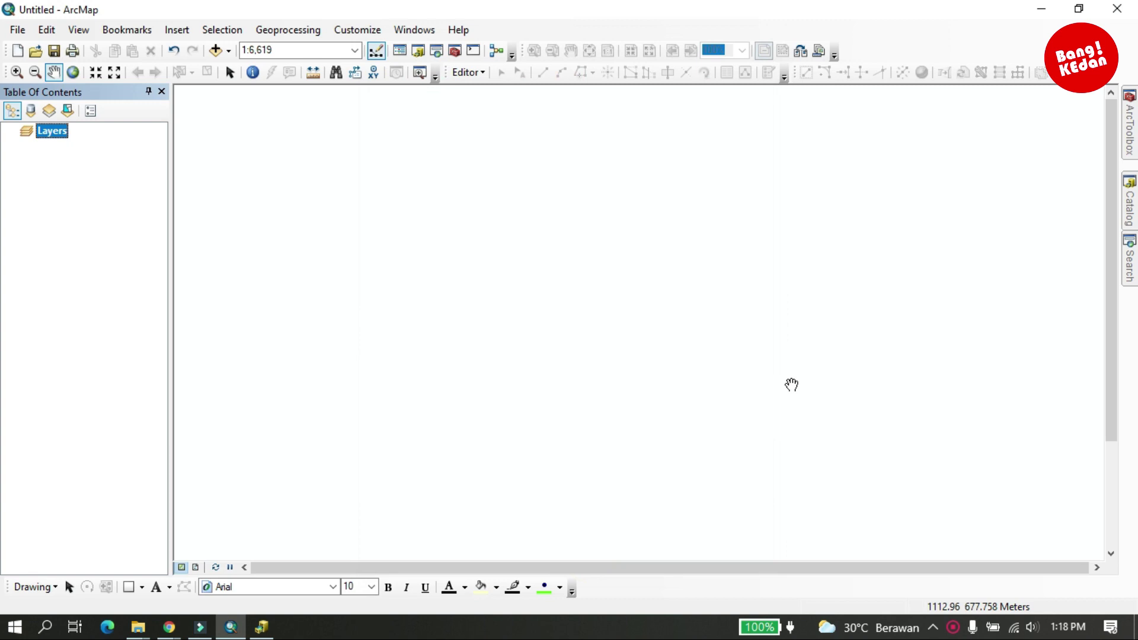
Add OpenStreetMap Toolbox.tbx from the System Toolboxes to ArcToolbox
{"action": "left_click", "coordinate": [1131, 129]}
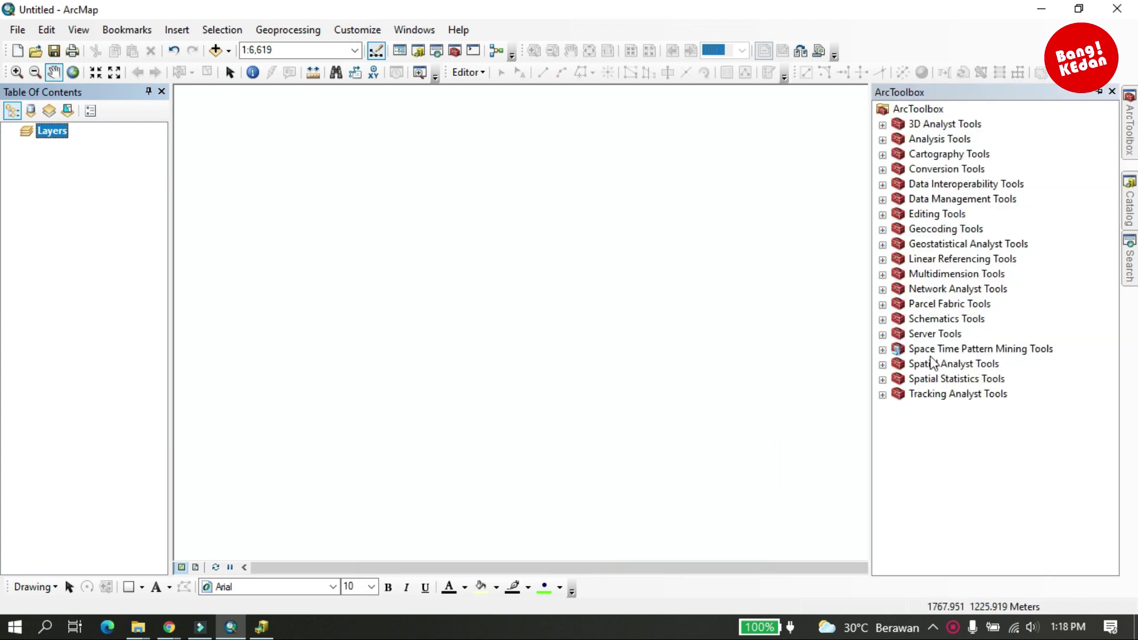
{"action": "right_click", "coordinate": [936, 115]}
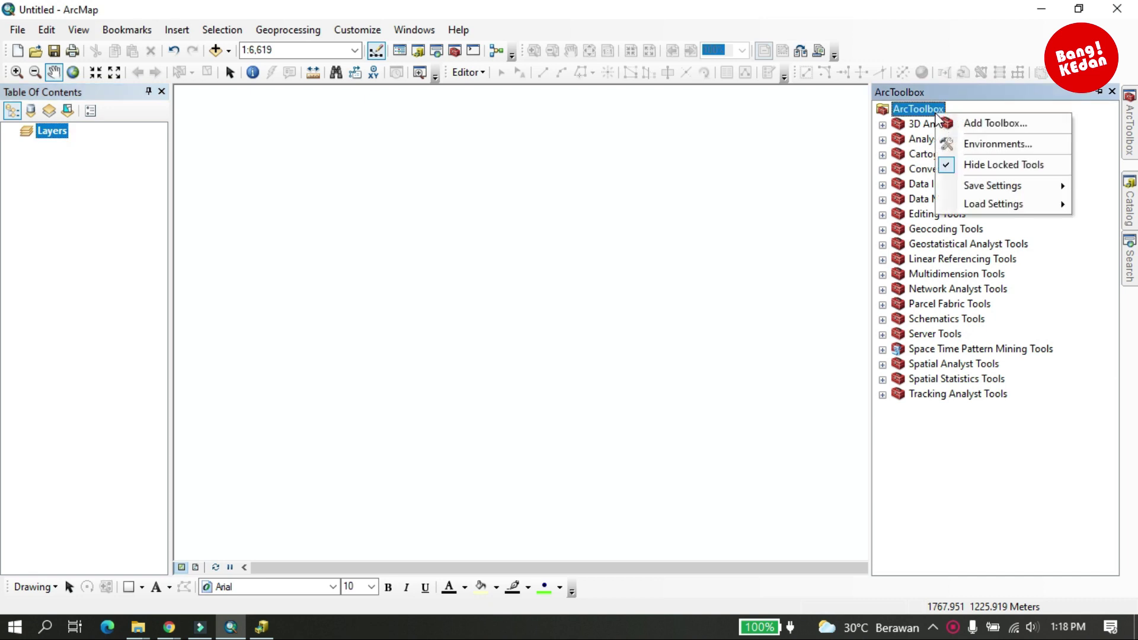
{"action": "left_click", "coordinate": [984, 126]}
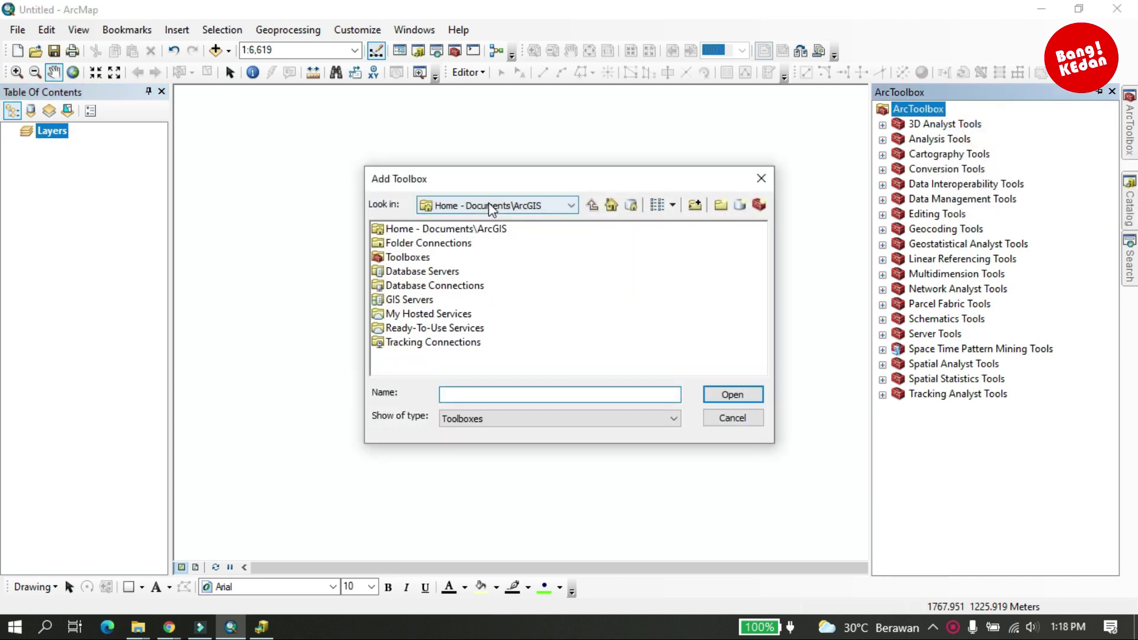
{"action": "left_click", "coordinate": [436, 258]}
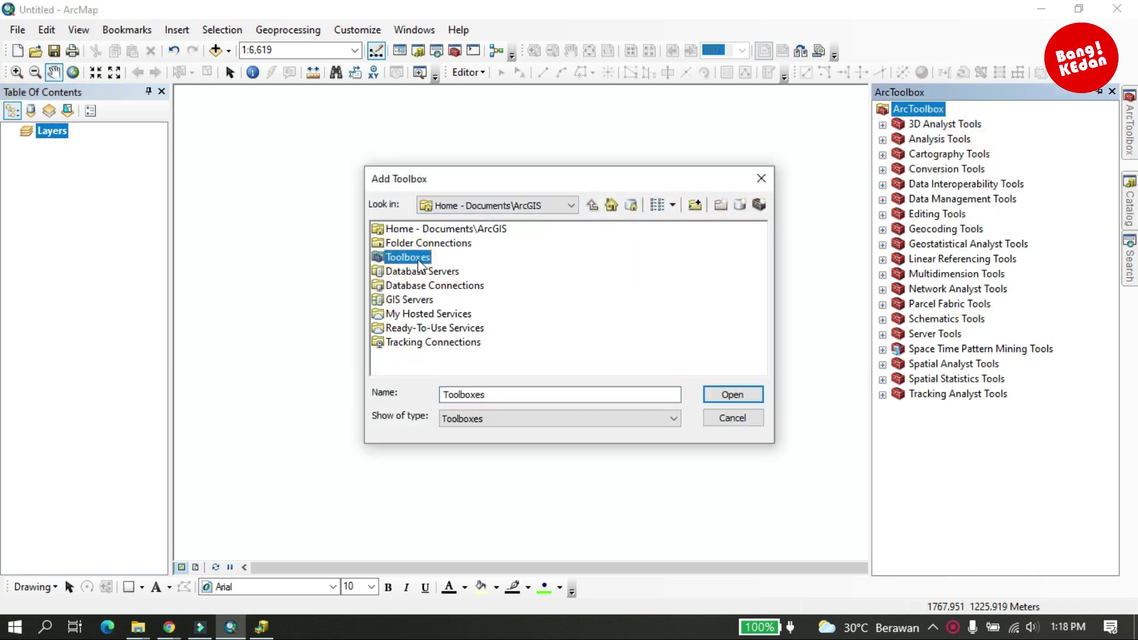
{"action": "double_click", "coordinate": [418, 262]}
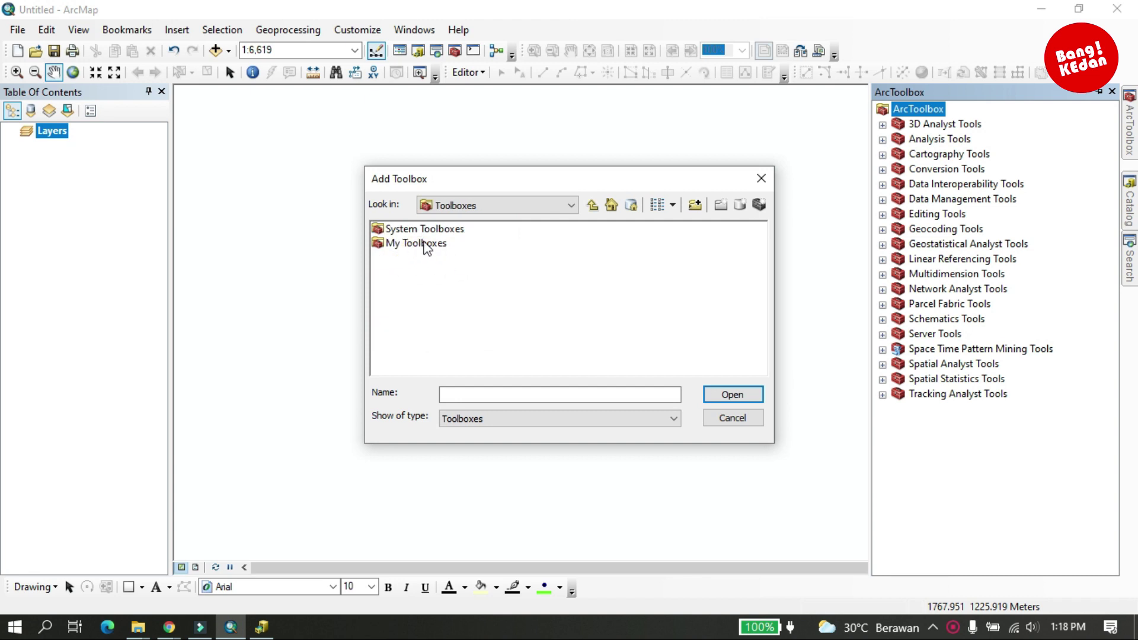
{"action": "double_click", "coordinate": [425, 244]}
{"action": "left_click", "coordinate": [592, 205]}
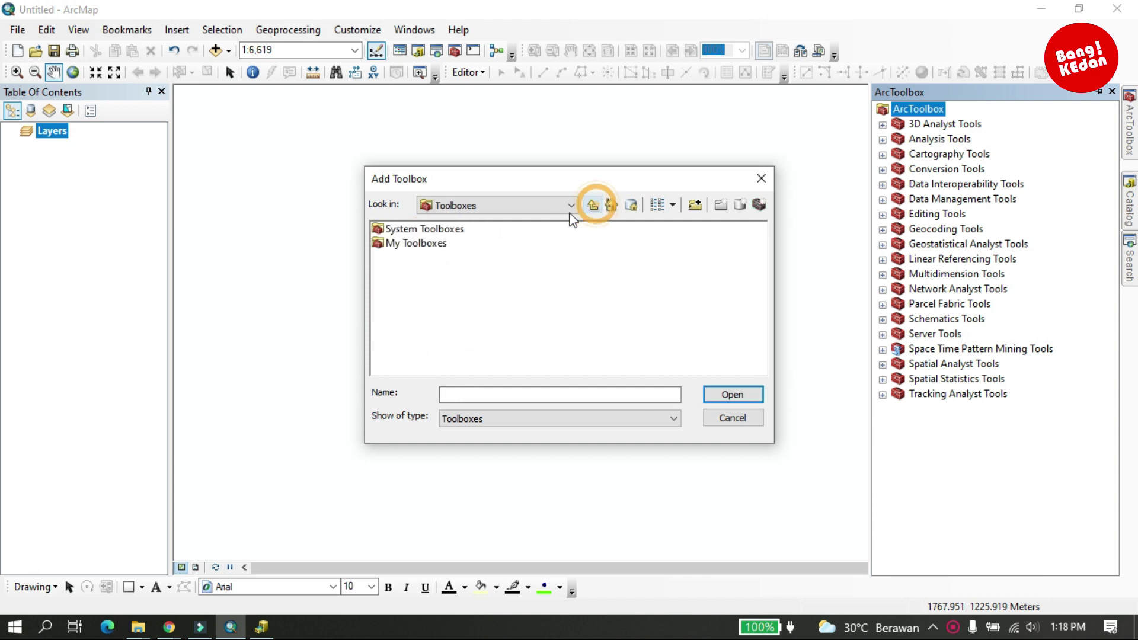
{"action": "double_click", "coordinate": [445, 230]}
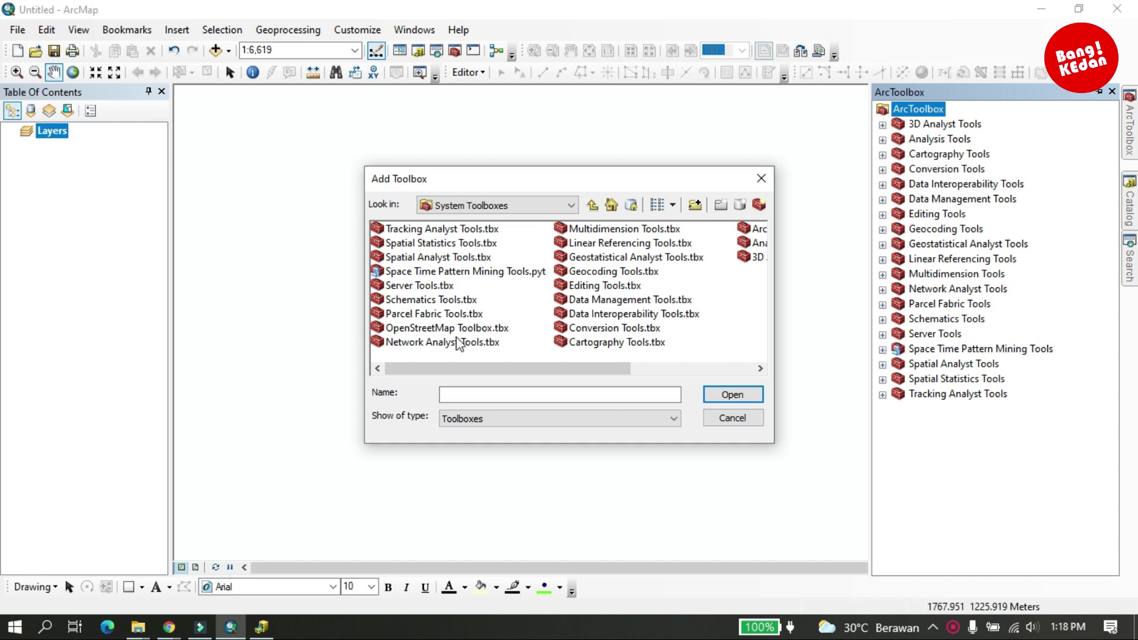
{"action": "left_click", "coordinate": [437, 329]}
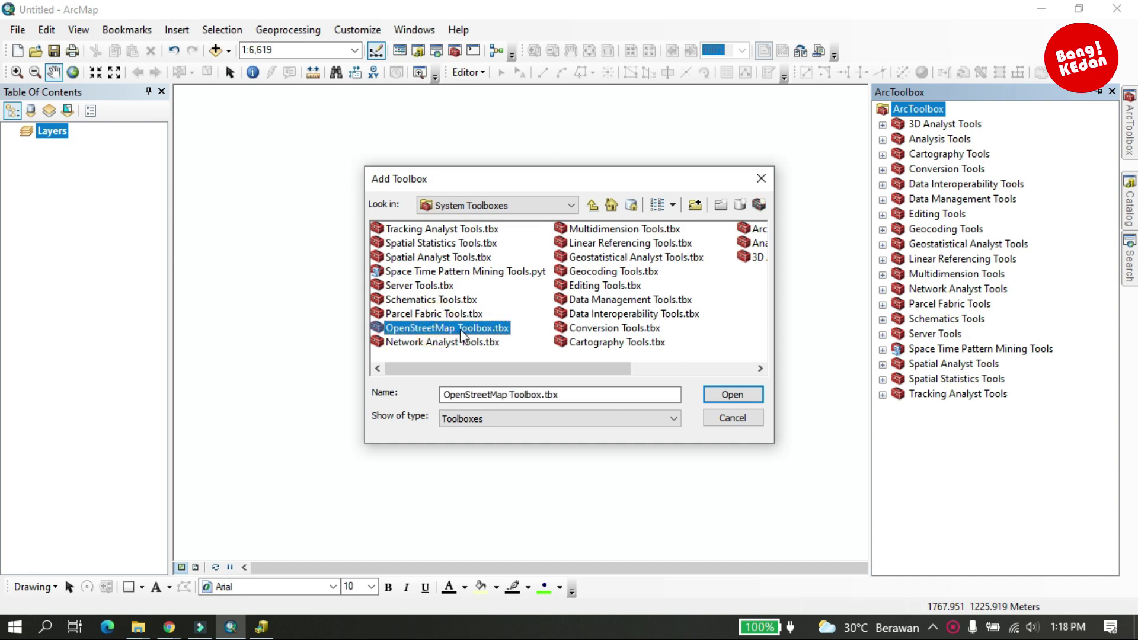
{"action": "left_click", "coordinate": [733, 397]}
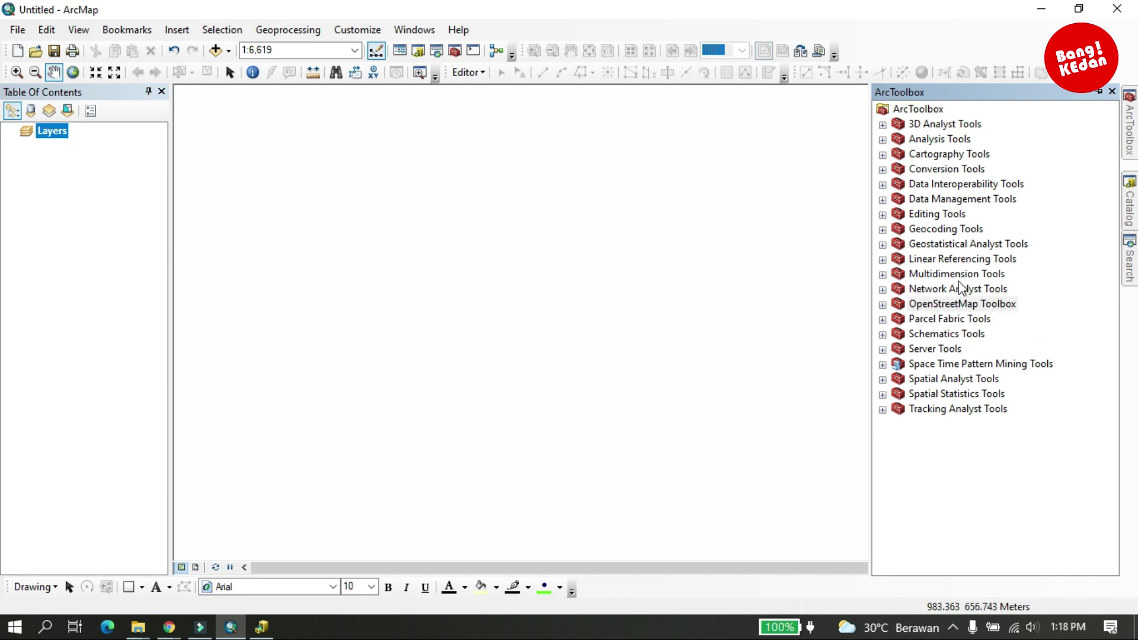
Switch to Chrome, search Google for "open street map" and open the OpenStreetMap website
{"action": "left_click", "coordinate": [950, 306]}
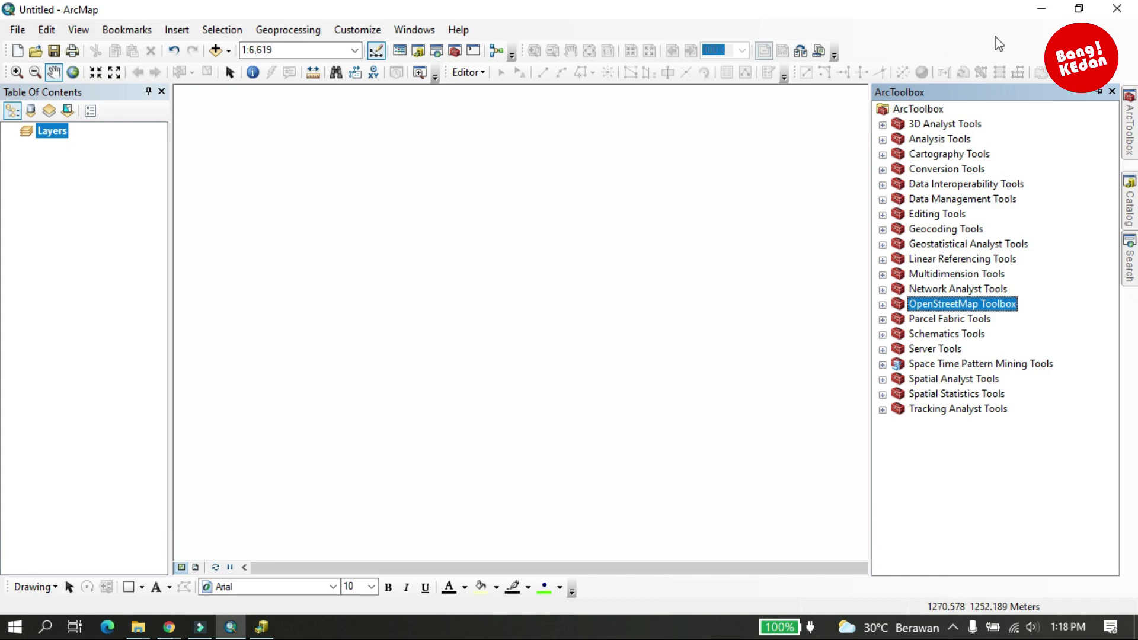
{"action": "left_click", "coordinate": [1042, 9]}
{"action": "right_click", "coordinate": [474, 80]}
{"action": "left_click", "coordinate": [490, 127]}
{"action": "mouse_move", "coordinate": [172, 630]}
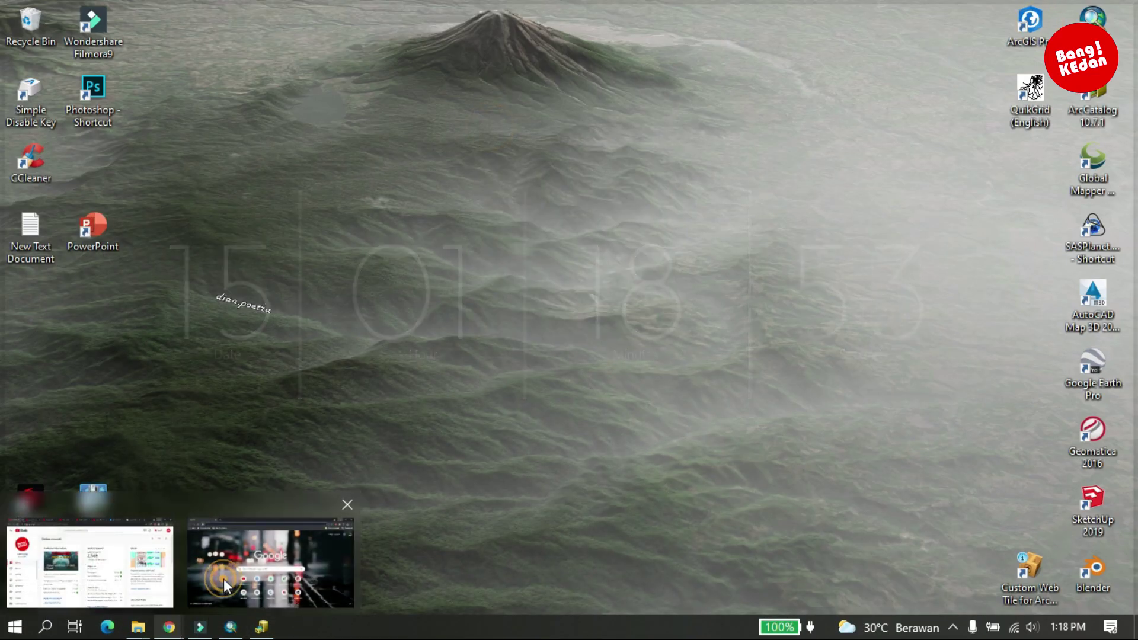
{"action": "left_click", "coordinate": [270, 569]}
{"action": "left_click", "coordinate": [211, 47]}
{"action": "type", "text": "open street map"}
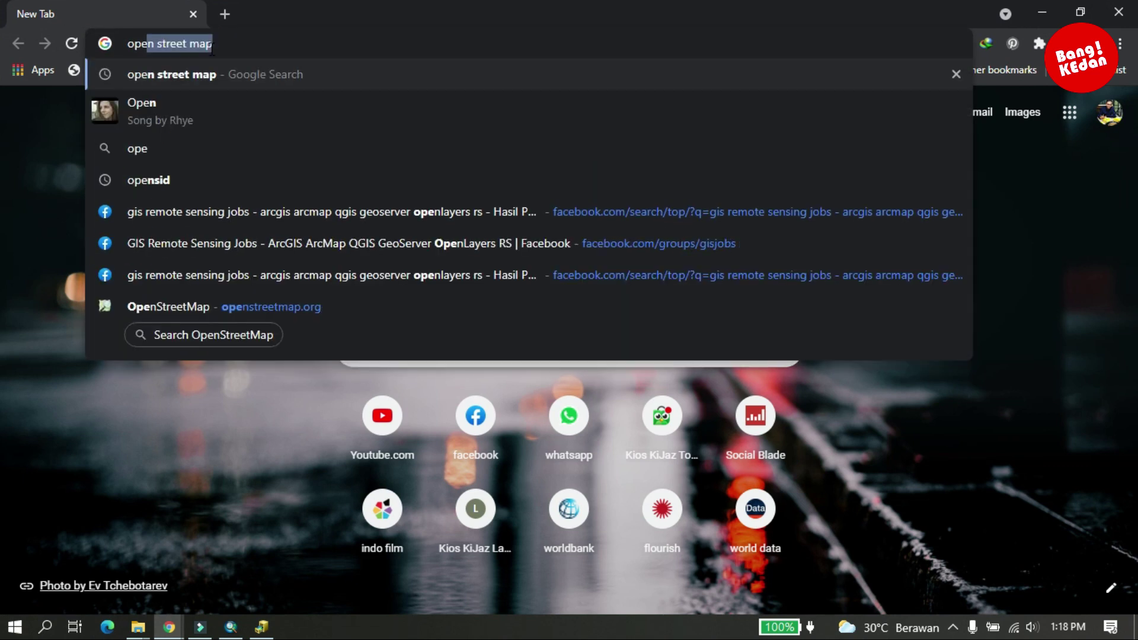
{"action": "key", "text": "Return"}
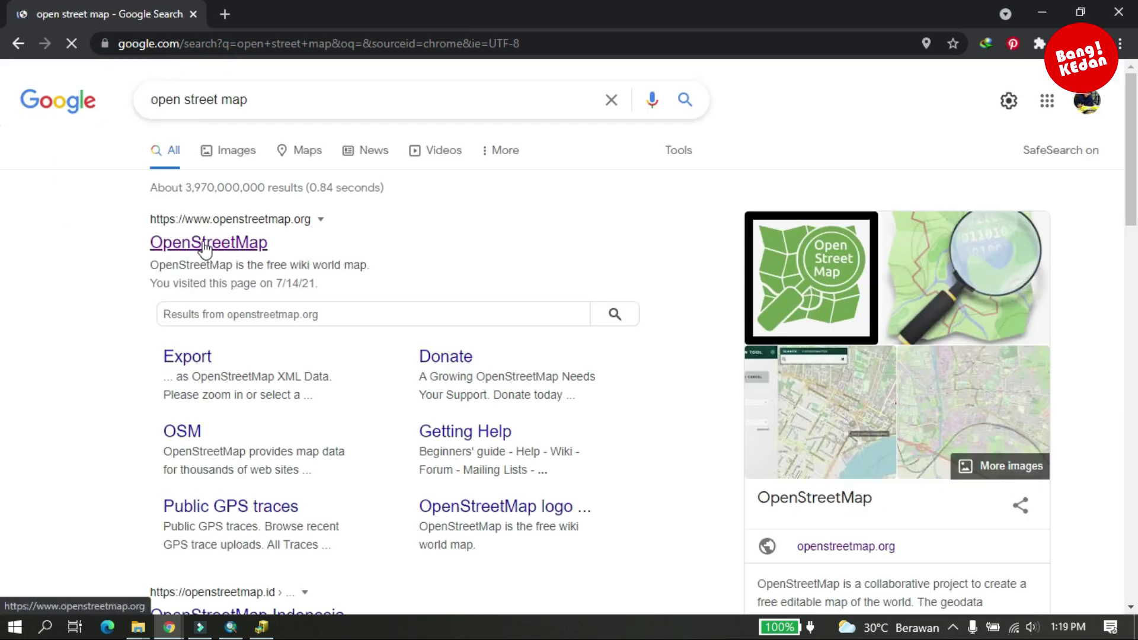
{"action": "left_click", "coordinate": [211, 243]}
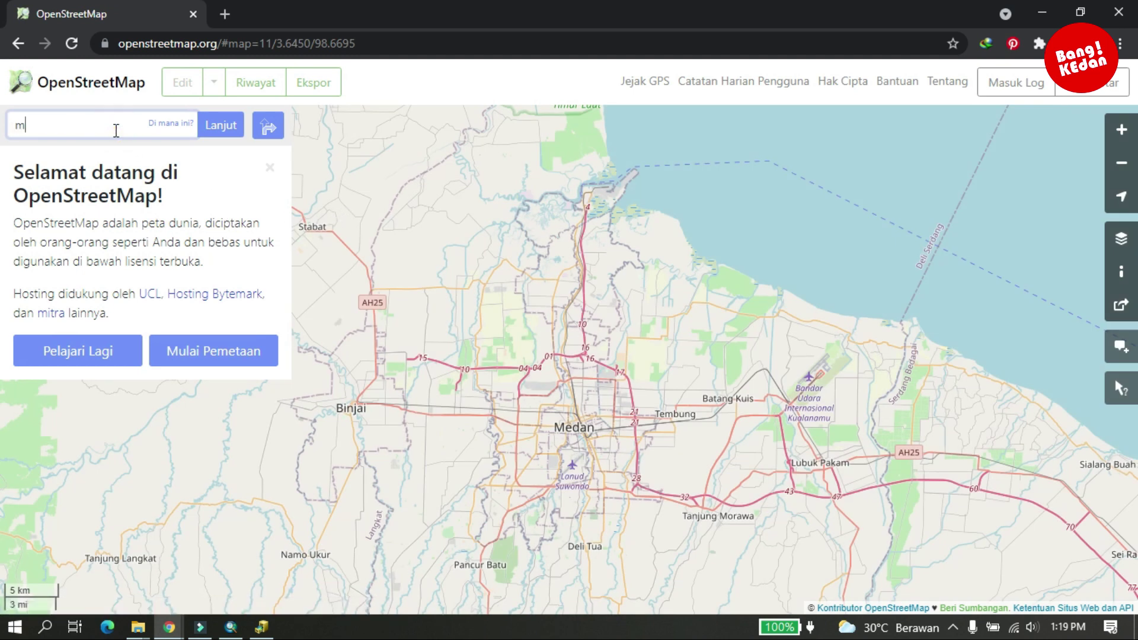
Search the map for medan and start an export with a manually selected area
{"action": "left_click", "coordinate": [219, 127]}
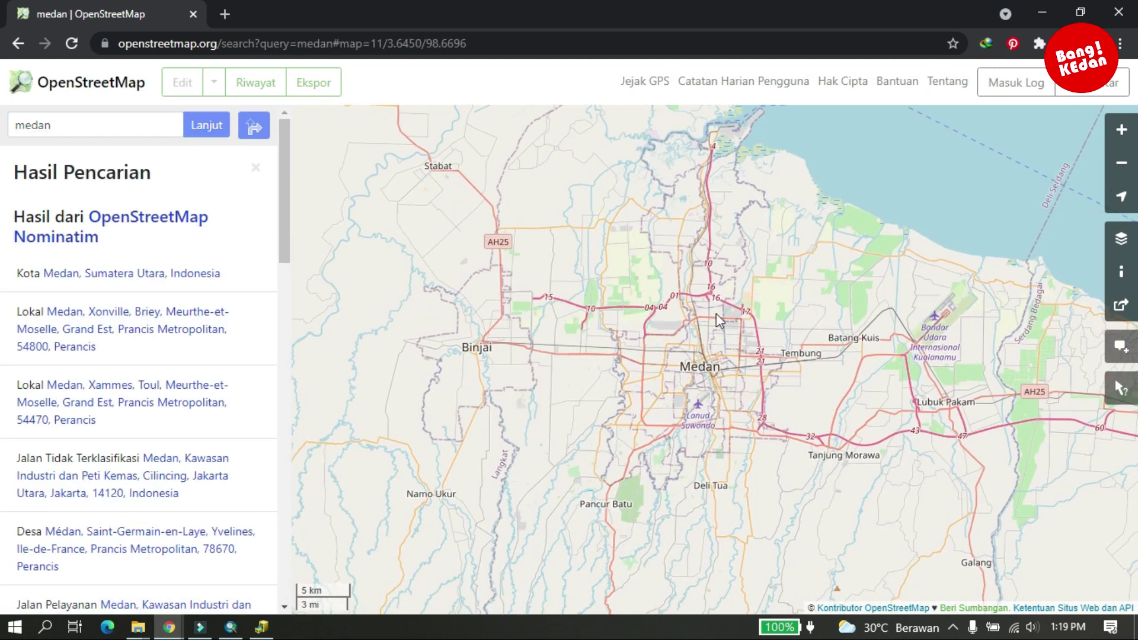
{"action": "left_click", "coordinate": [321, 83]}
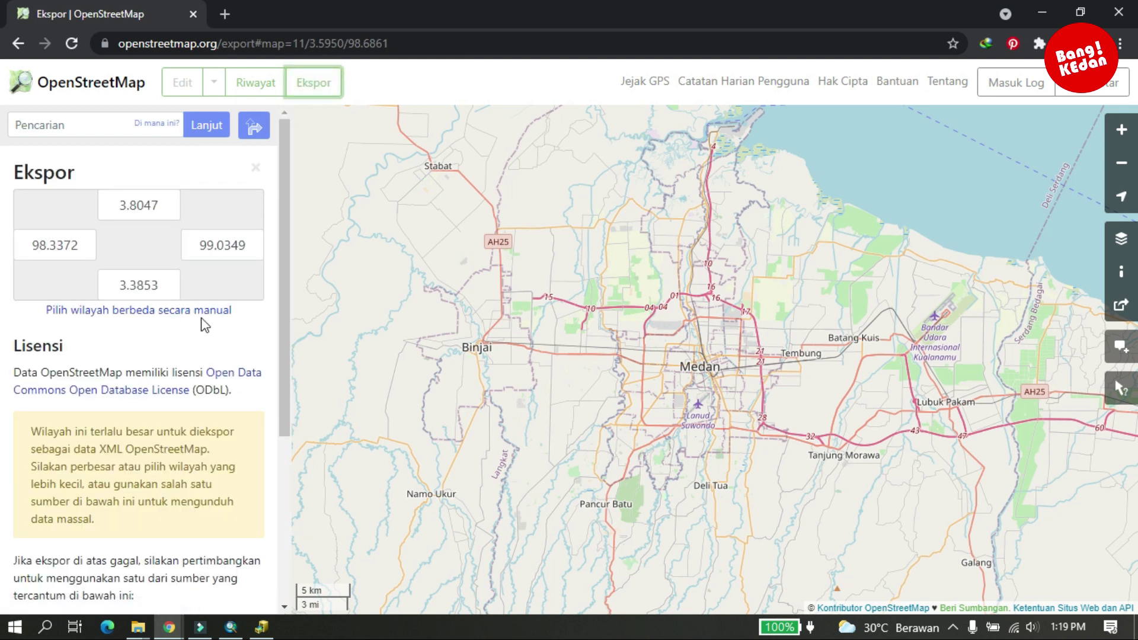
{"action": "left_click", "coordinate": [184, 313]}
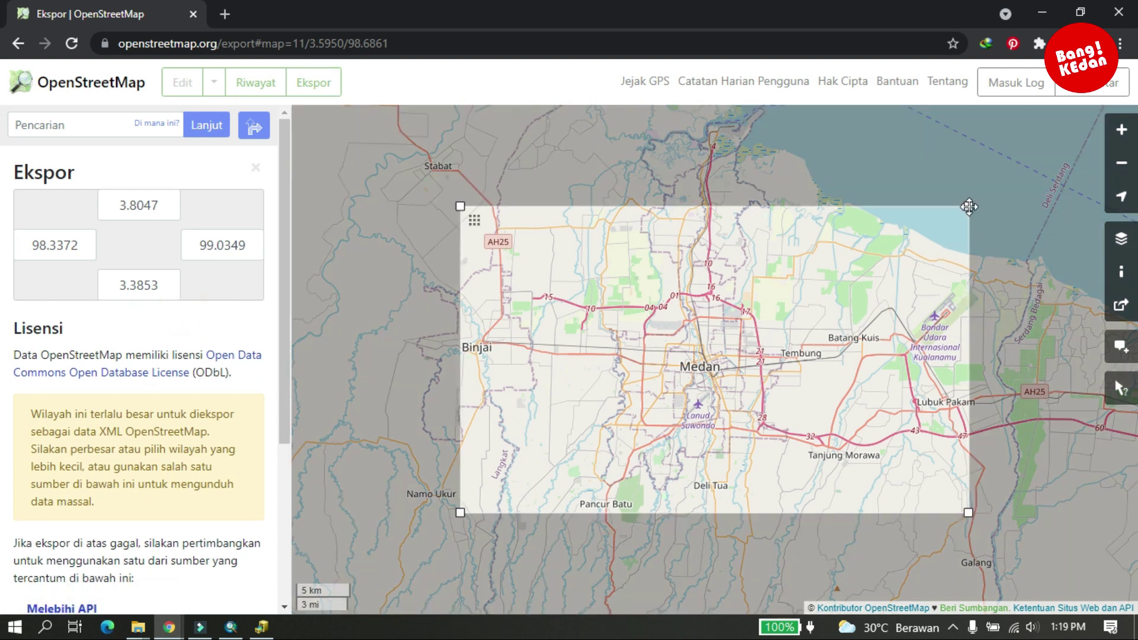
Shrink the export area over Medan to about latitude 3.5737 to 3.6409 and longitude 98.6133 to 98.7074
{"action": "scroll", "coordinate": [758, 350], "scroll_direction": "up", "scroll_amount": 2}
{"action": "scroll", "coordinate": [919, 251], "scroll_direction": "down", "scroll_amount": 2}
{"action": "left_click_drag", "start_coordinate": [1087, 135], "coordinate": [856, 231]}
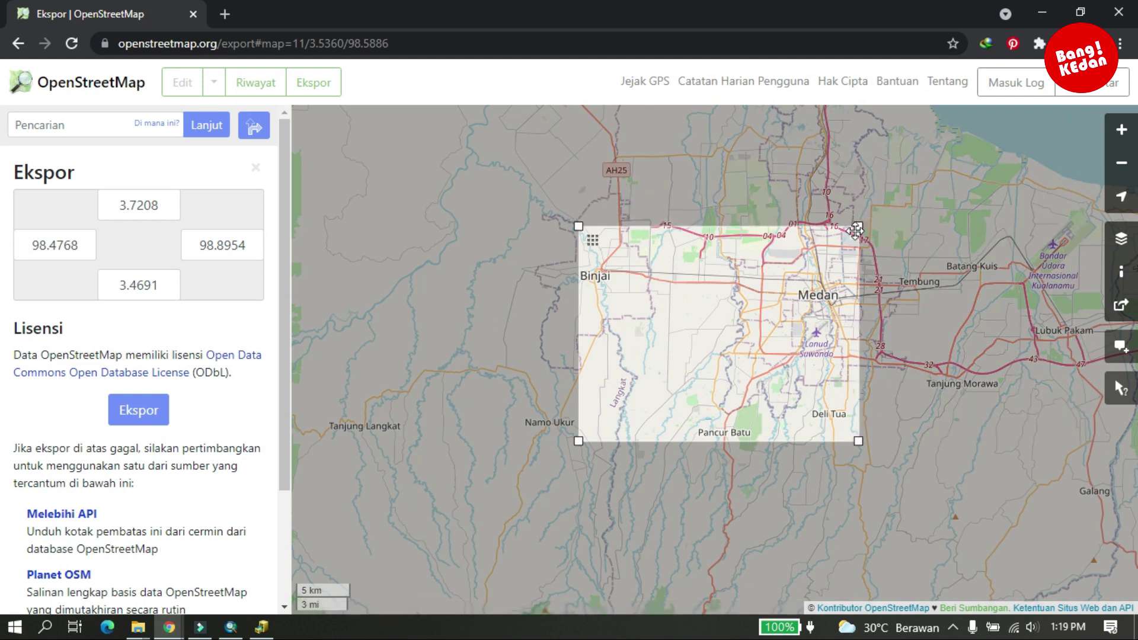
{"action": "left_click_drag", "start_coordinate": [579, 226], "coordinate": [733, 232]}
{"action": "left_click_drag", "start_coordinate": [732, 440], "coordinate": [744, 318]}
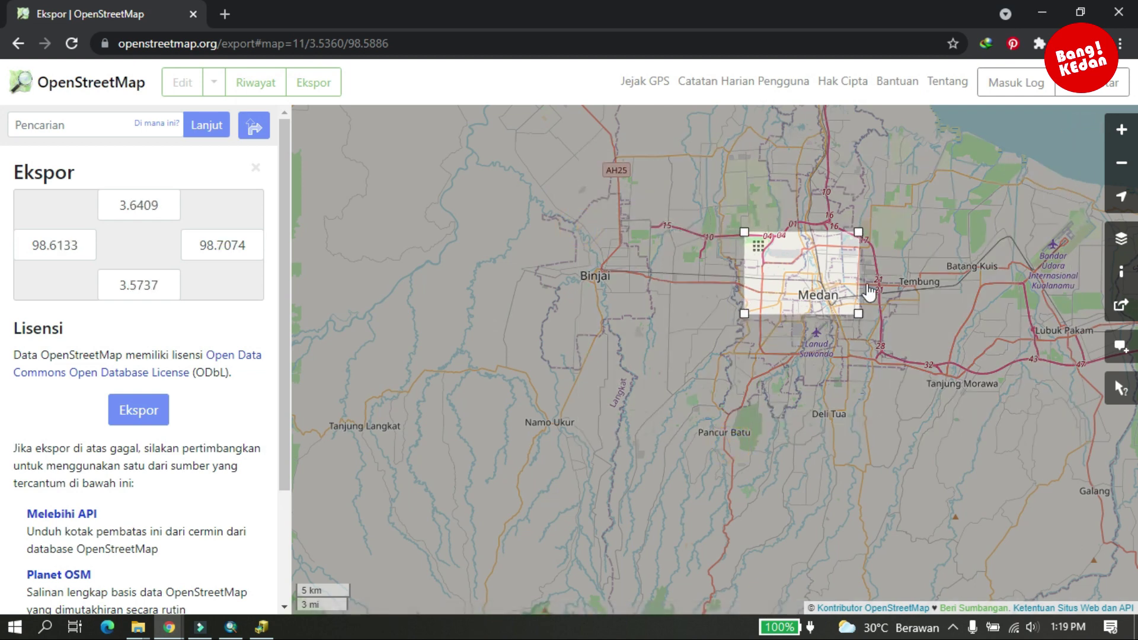
{"action": "scroll", "coordinate": [842, 285], "scroll_direction": "up", "scroll_amount": 2}
{"action": "left_click_drag", "start_coordinate": [812, 297], "coordinate": [710, 307]}
{"action": "scroll", "coordinate": [709, 305], "scroll_direction": "down", "scroll_amount": 1}
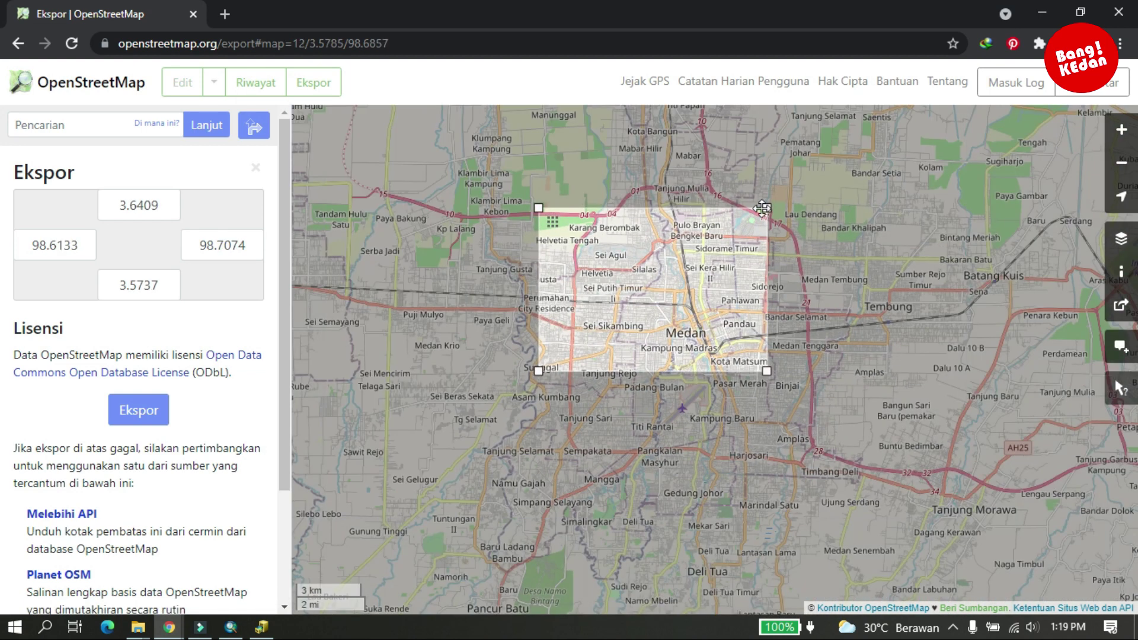
Reshape the export area around Lanud Suwondo to about latitude 3.5458 to 3.5727 and longitude 98.6506 to 98.6986
{"action": "left_click_drag", "start_coordinate": [765, 369], "coordinate": [759, 451]}
{"action": "left_click_drag", "start_coordinate": [538, 208], "coordinate": [615, 351]}
{"action": "scroll", "coordinate": [693, 452], "scroll_direction": "up", "scroll_amount": 1}
{"action": "scroll", "coordinate": [694, 452], "scroll_direction": "up", "scroll_amount": 1}
{"action": "left_click_drag", "start_coordinate": [979, 479], "coordinate": [908, 460]}
{"action": "left_click_drag", "start_coordinate": [492, 311], "coordinate": [492, 363]}
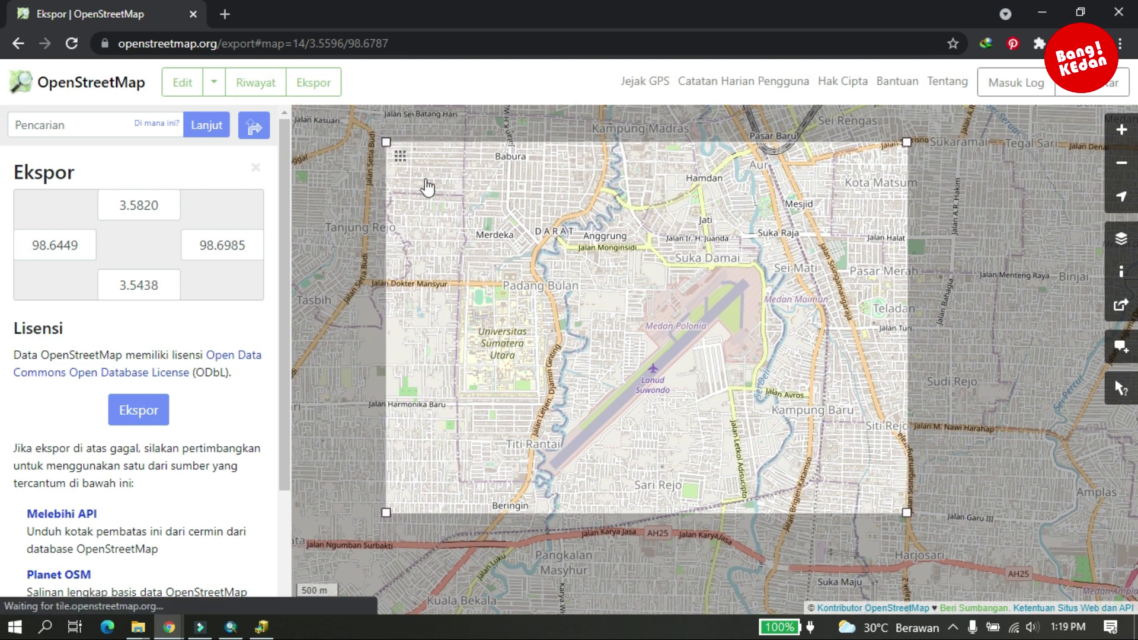
{"action": "left_click_drag", "start_coordinate": [391, 143], "coordinate": [449, 232]}
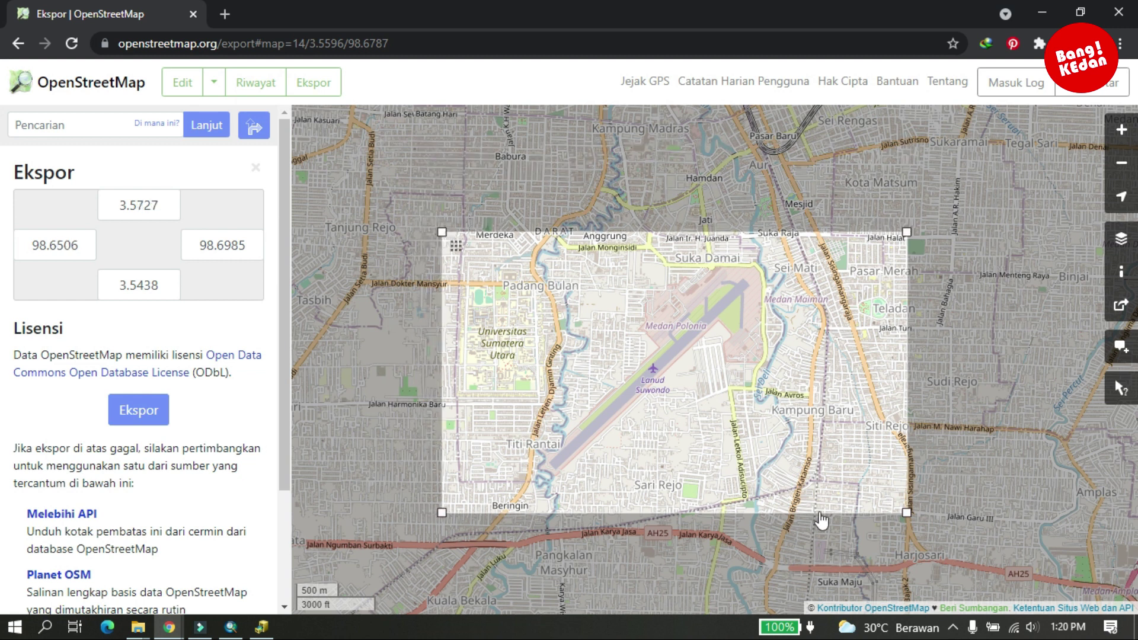
{"action": "left_click_drag", "start_coordinate": [903, 511], "coordinate": [908, 493]}
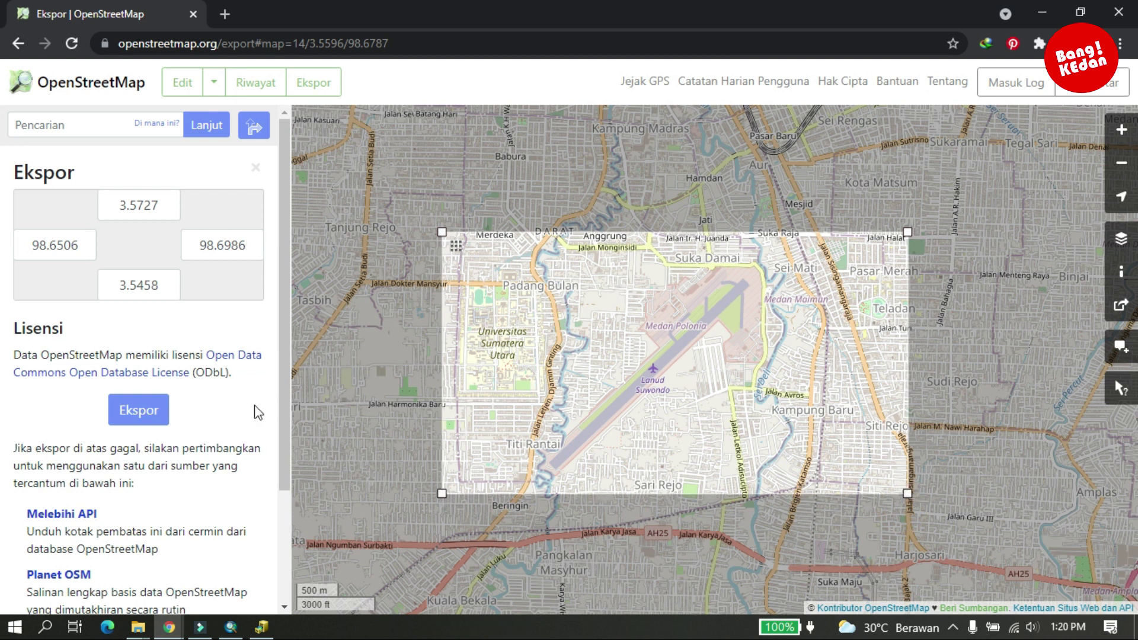
Download the selected area through Melebihi API and show the downloaded file in its folder
{"action": "scroll", "coordinate": [172, 408], "scroll_direction": "down", "scroll_amount": 2}
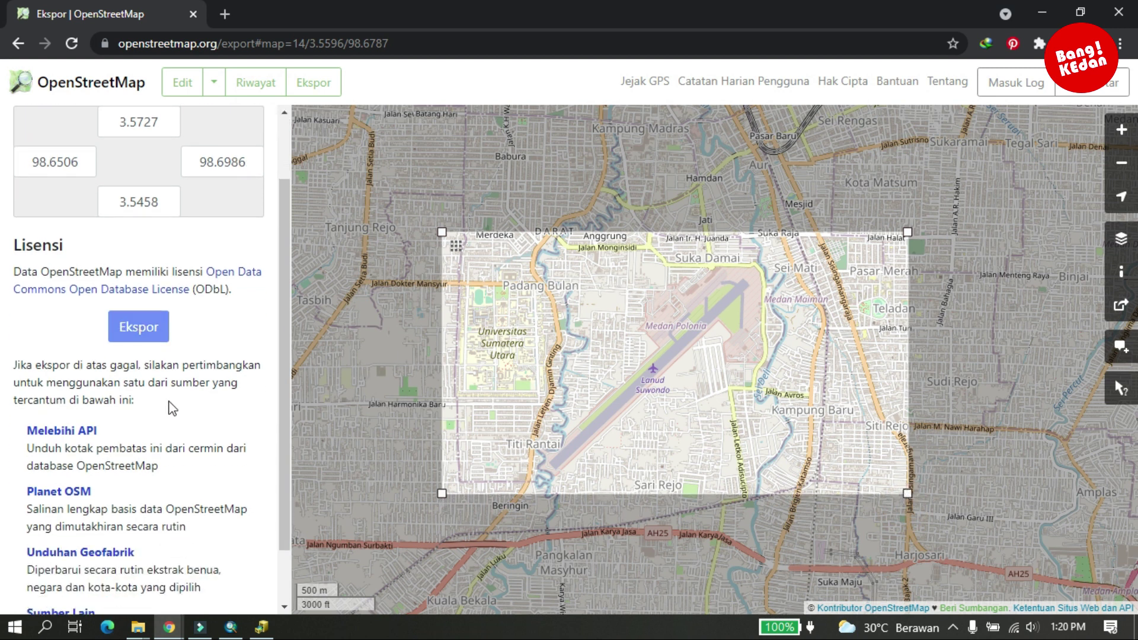
{"action": "left_click", "coordinate": [87, 435]}
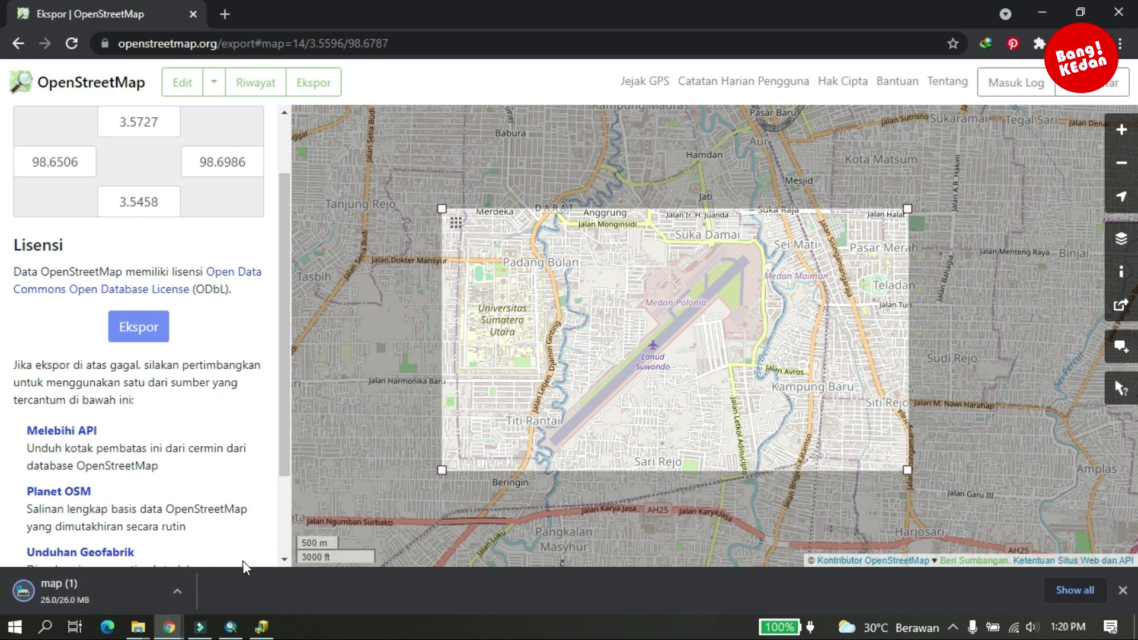
{"action": "left_click", "coordinate": [178, 591]}
{"action": "left_click", "coordinate": [211, 535]}
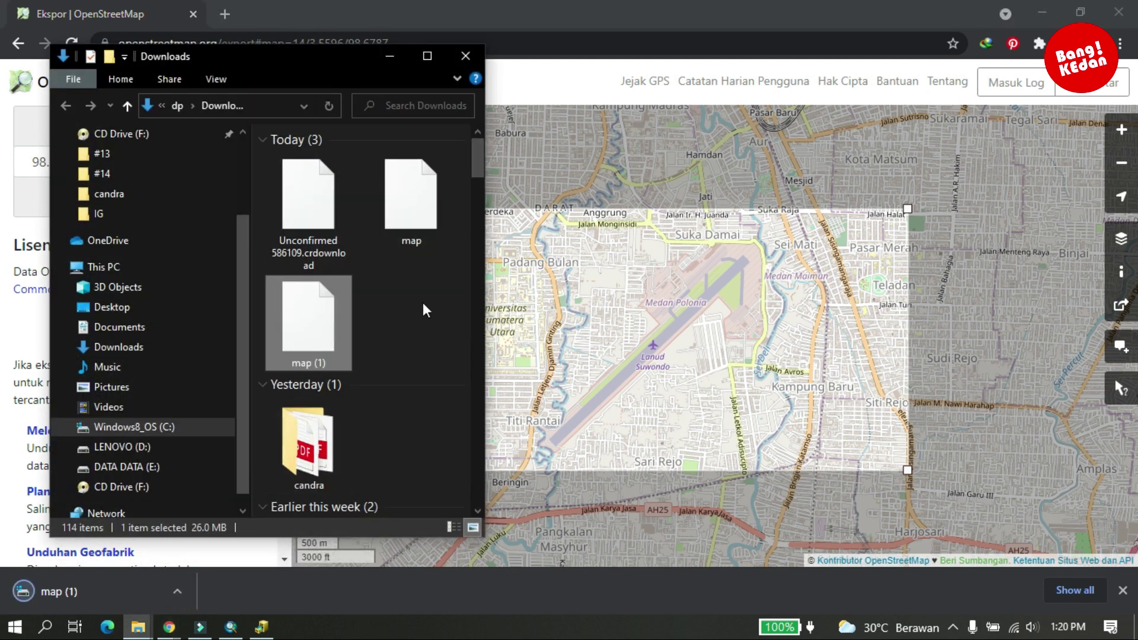
Move the file map (1) from Downloads to the 15.7 folder inside 07 Juli on drive E
{"action": "right_click", "coordinate": [425, 276]}
{"action": "left_click", "coordinate": [446, 343]}
{"action": "left_click", "coordinate": [329, 223]}
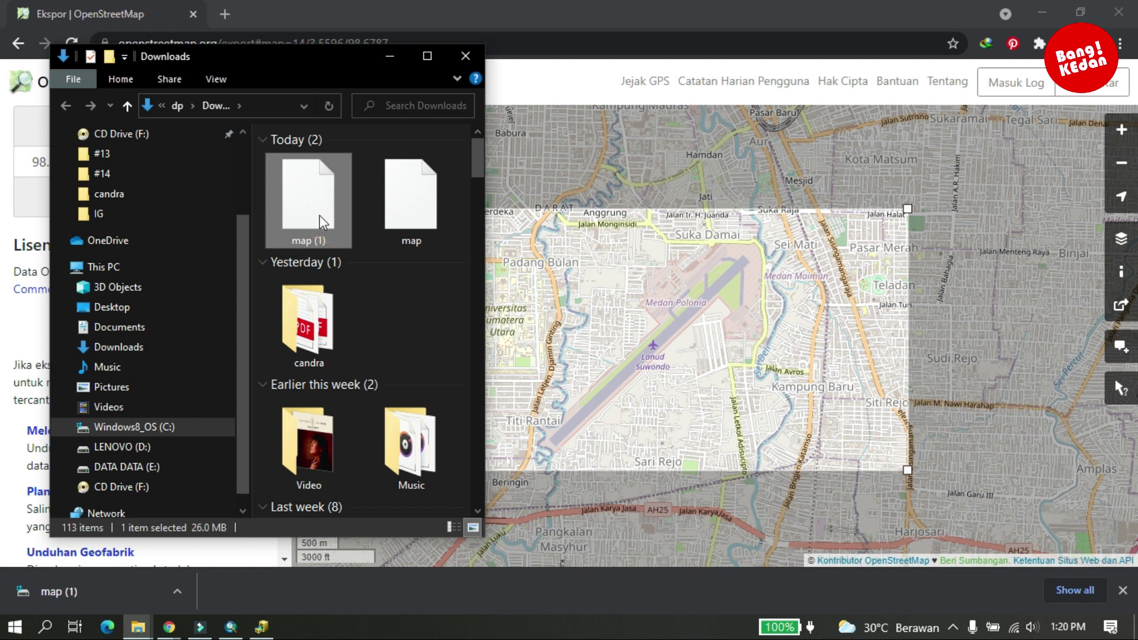
{"action": "key", "text": "ctrl+x"}
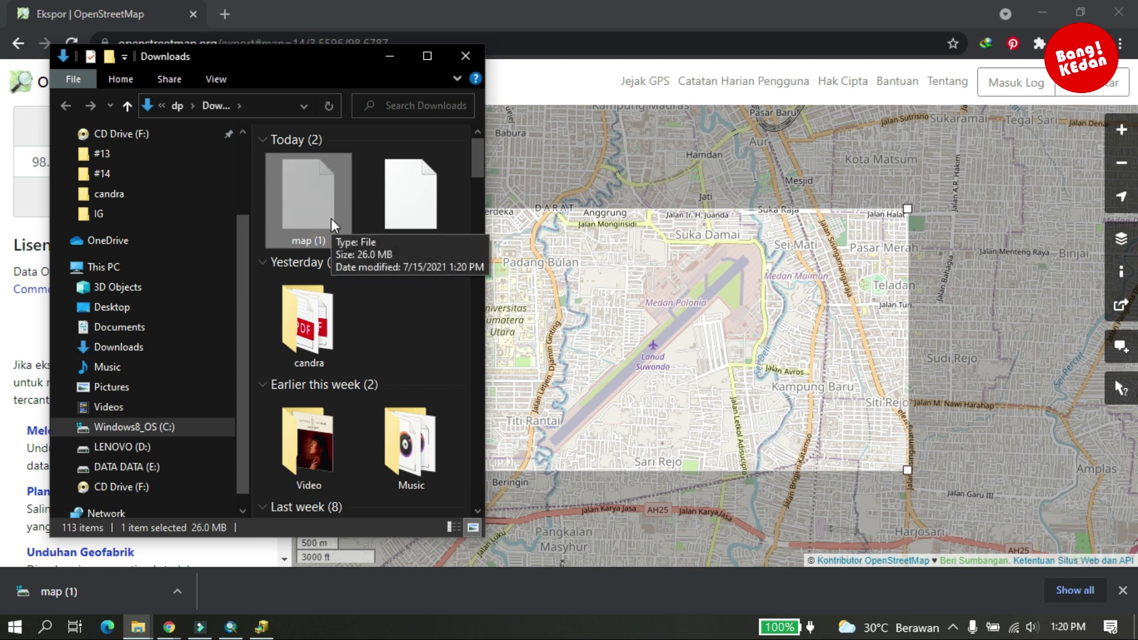
{"action": "mouse_move", "coordinate": [139, 630]}
{"action": "left_click", "coordinate": [123, 563]}
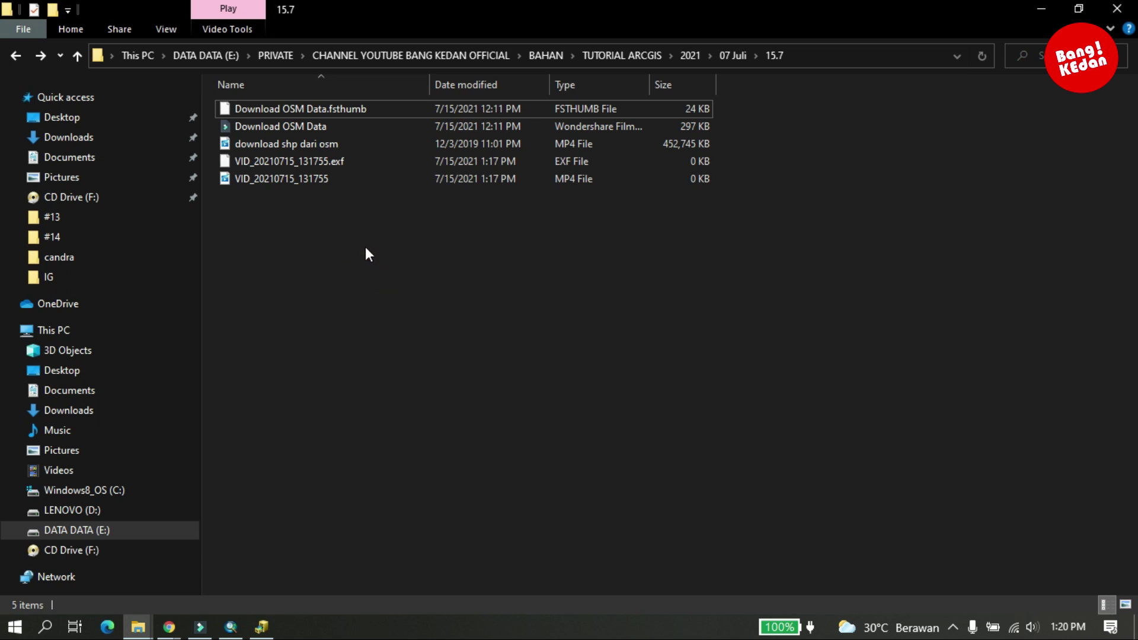
{"action": "key", "text": "ctrl+v"}
Rename the moved file map (1) in the 15.7 folder as map
{"action": "left_click", "coordinate": [278, 159]}
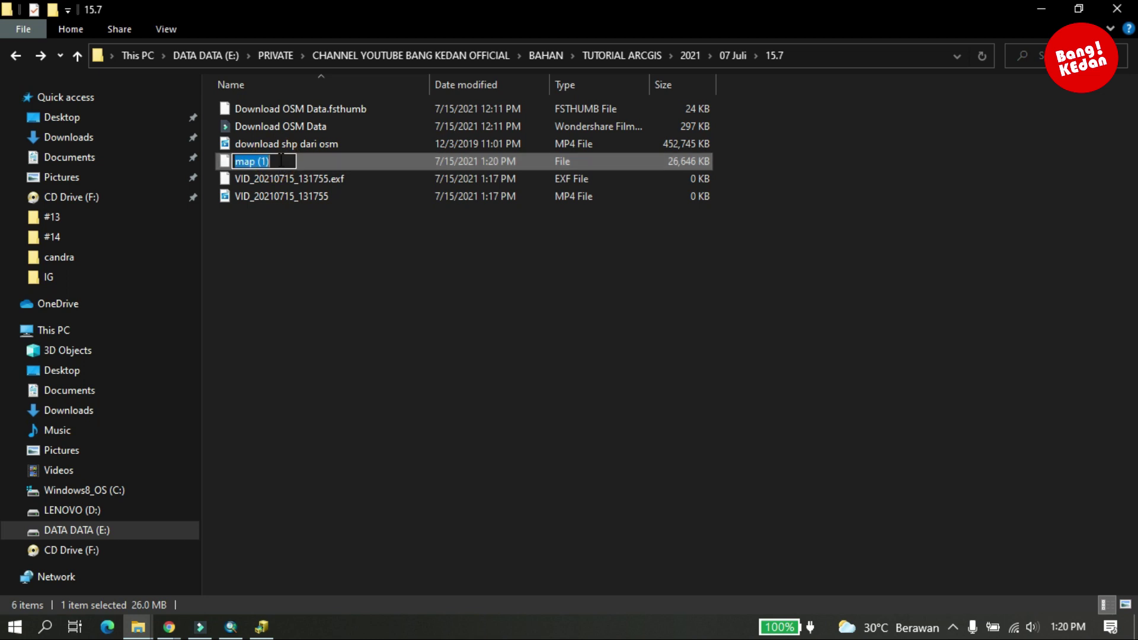
{"action": "left_click", "coordinate": [281, 159]}
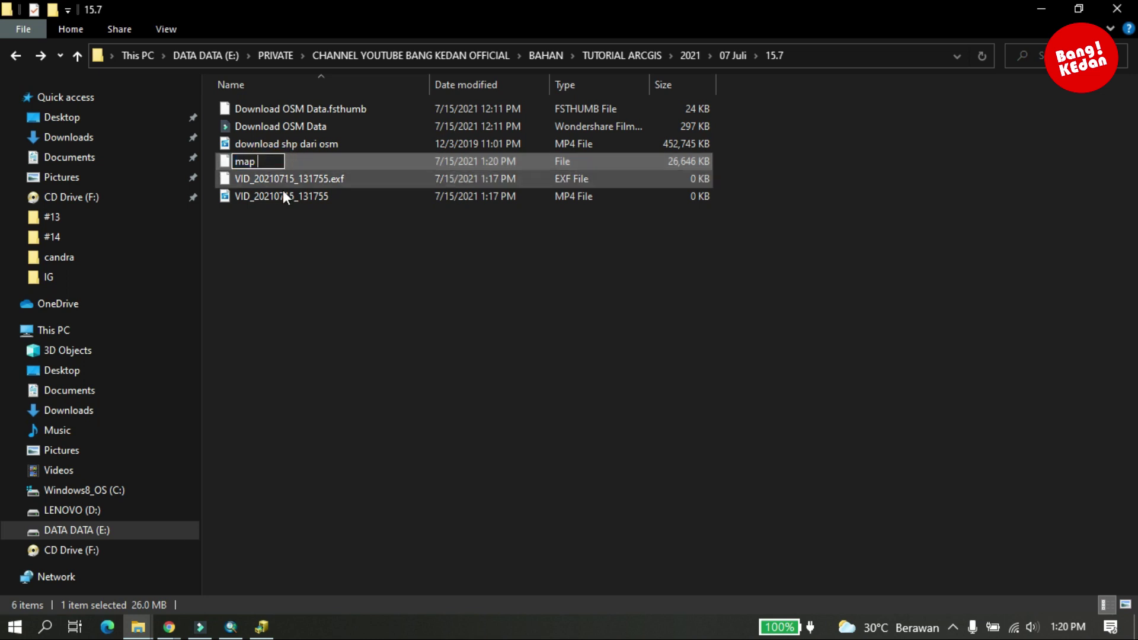
{"action": "left_click", "coordinate": [291, 284]}
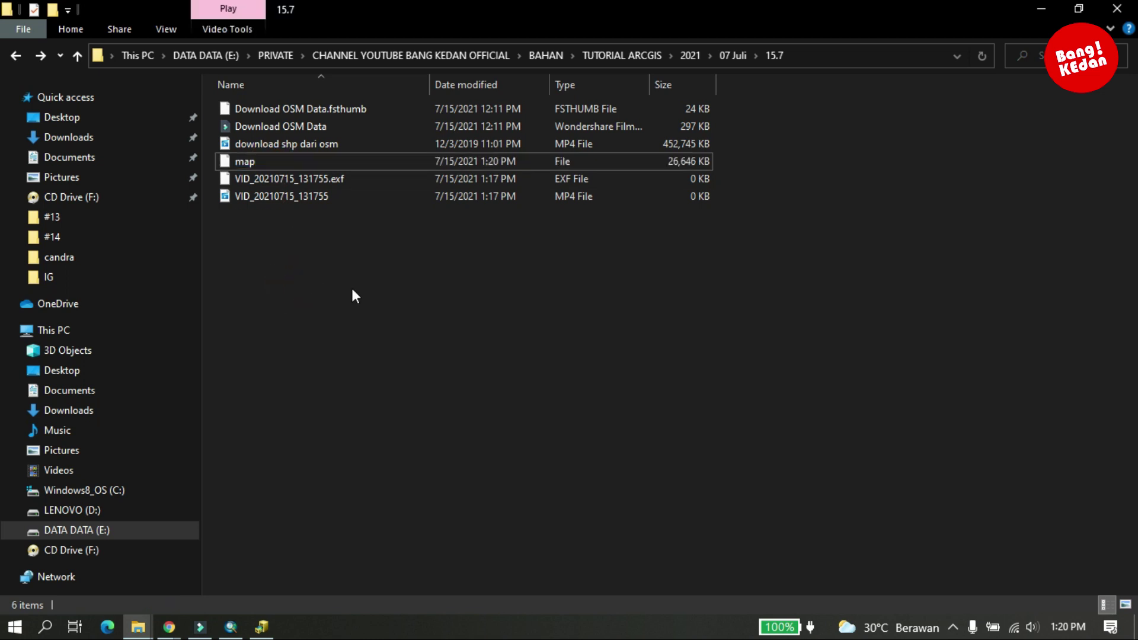
Switch to ArcMap and open the Load OSM File tool from the OpenStreetMap Toolbox
{"action": "left_click", "coordinate": [1042, 8]}
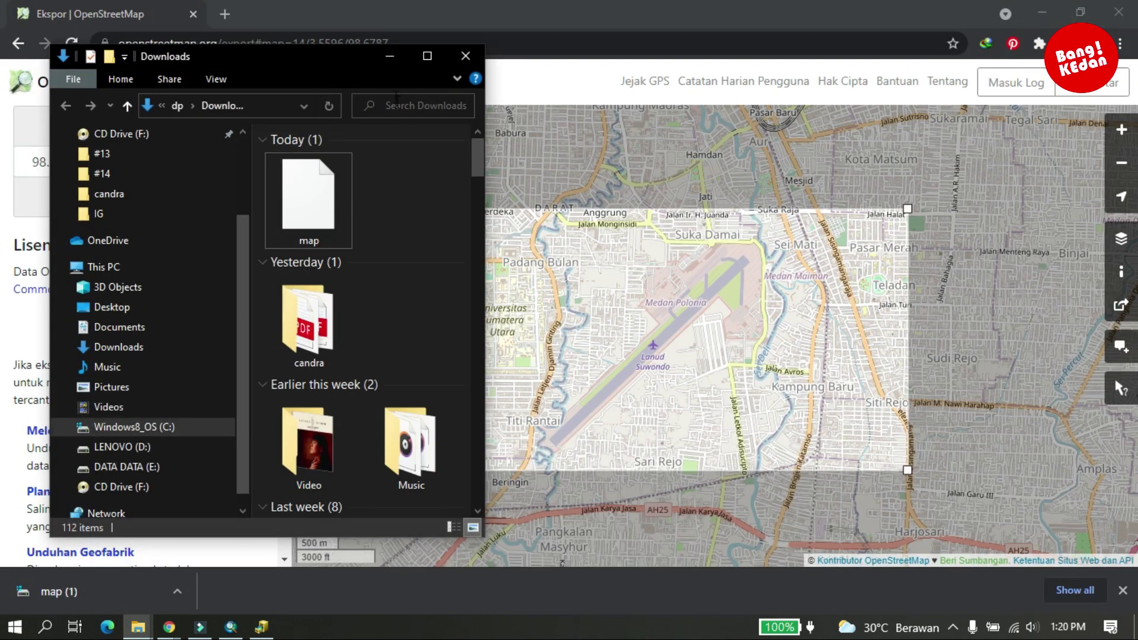
{"action": "left_click", "coordinate": [389, 57]}
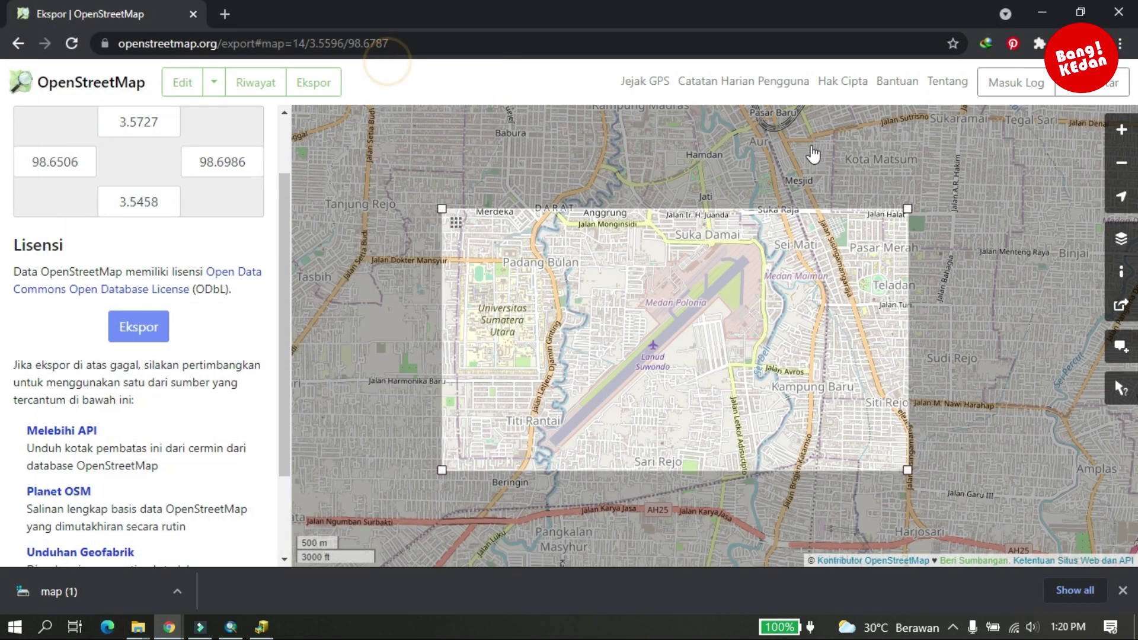
{"action": "left_click", "coordinate": [1034, 11]}
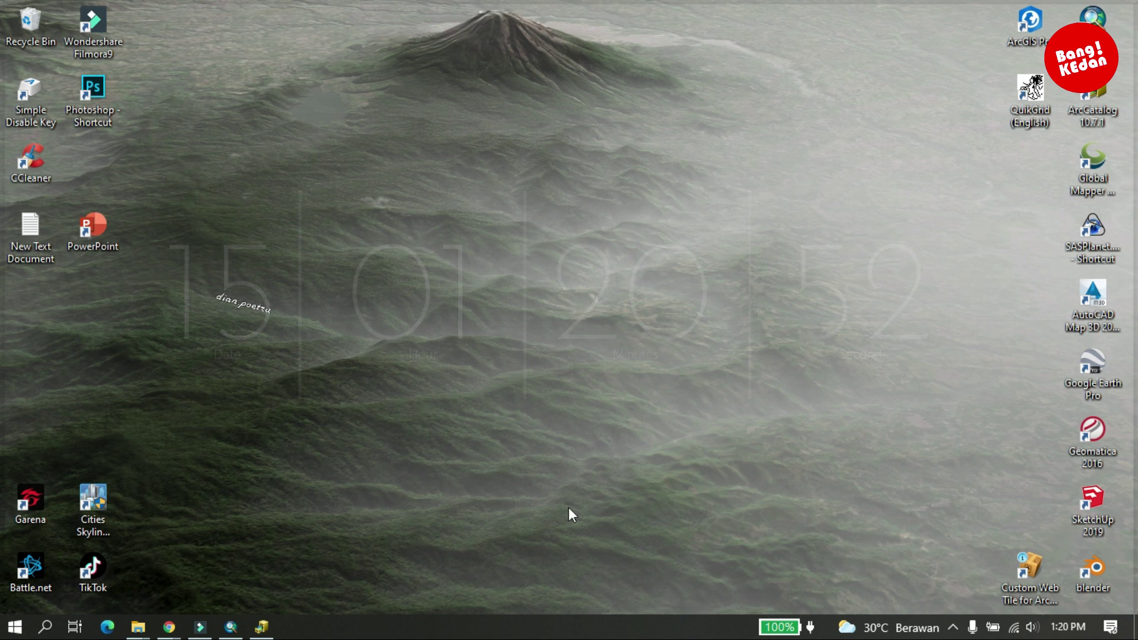
{"action": "left_click", "coordinate": [231, 626]}
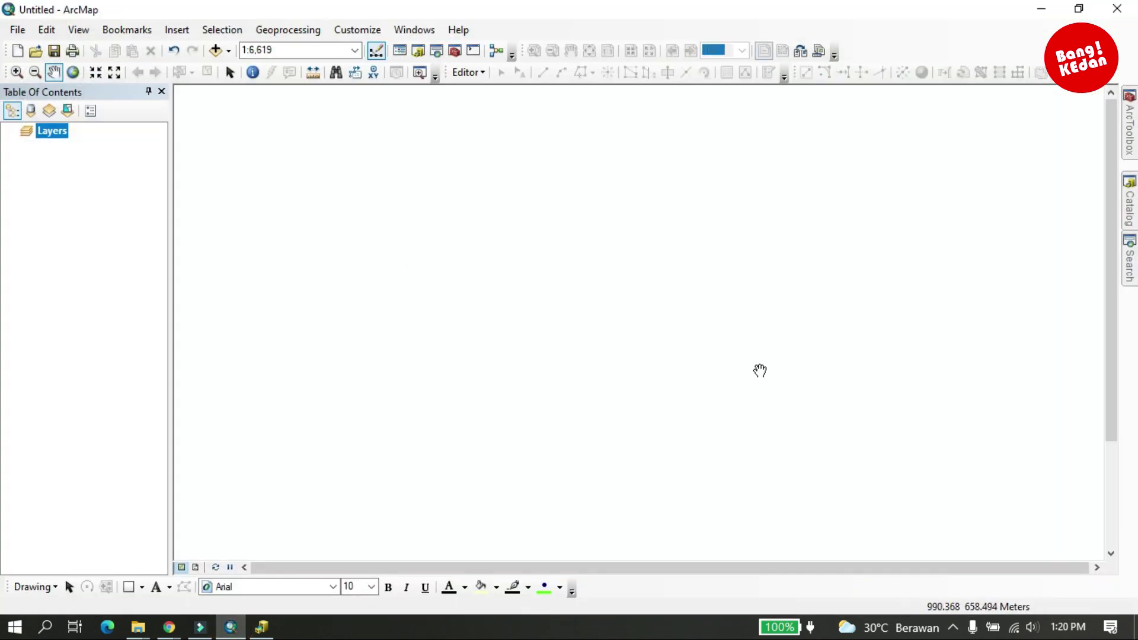
{"action": "left_click", "coordinate": [1137, 137]}
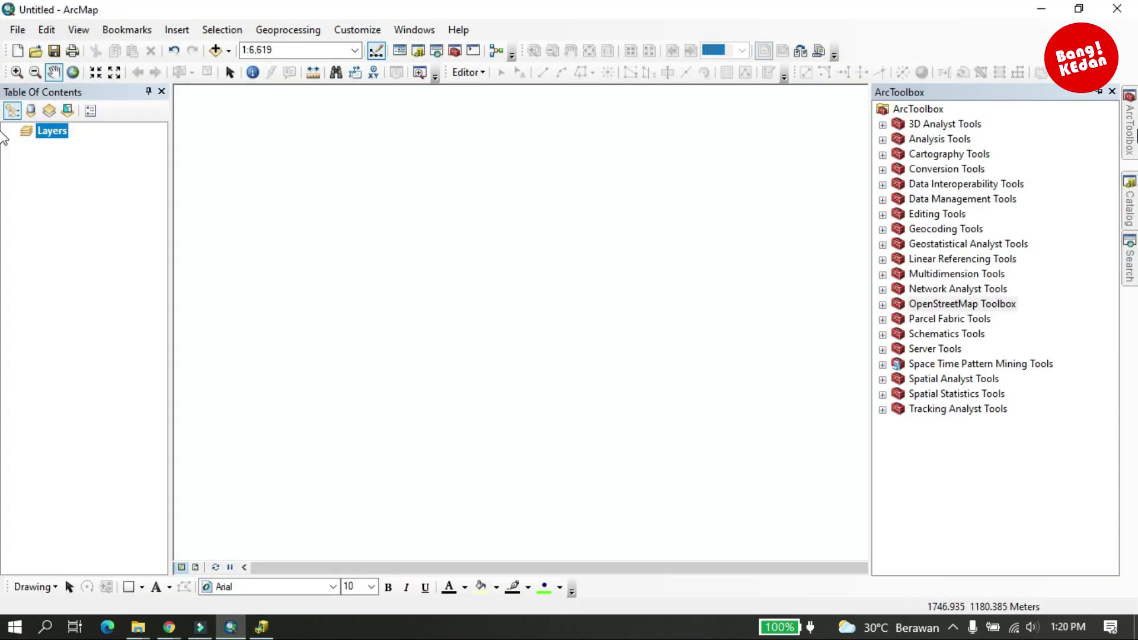
{"action": "left_click", "coordinate": [938, 304]}
{"action": "left_click", "coordinate": [883, 305]}
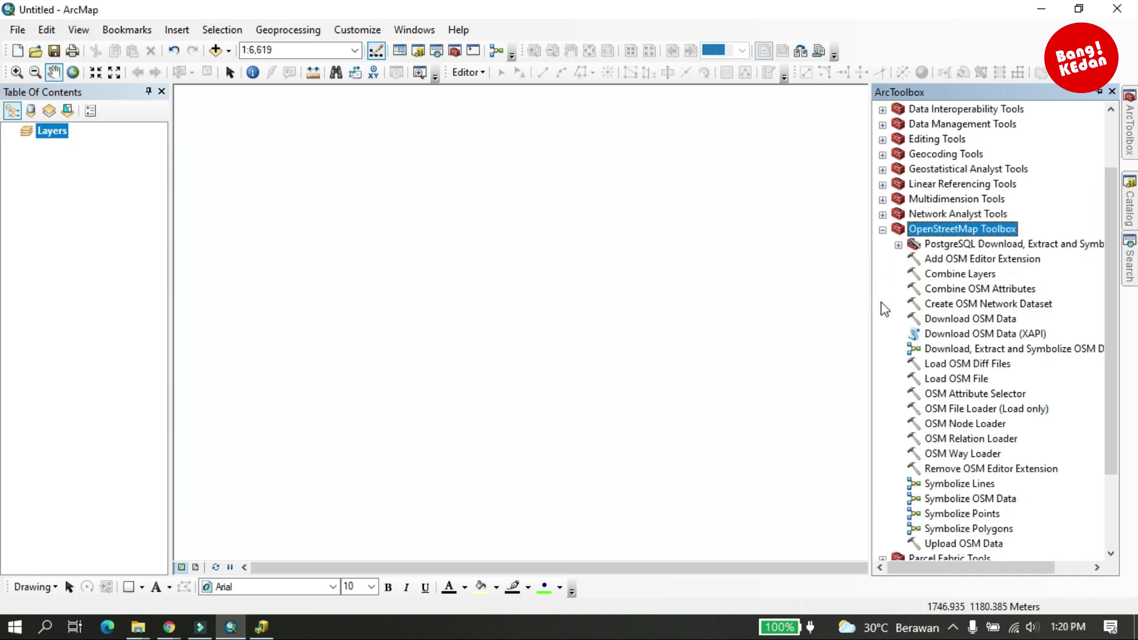
{"action": "left_click", "coordinate": [966, 380]}
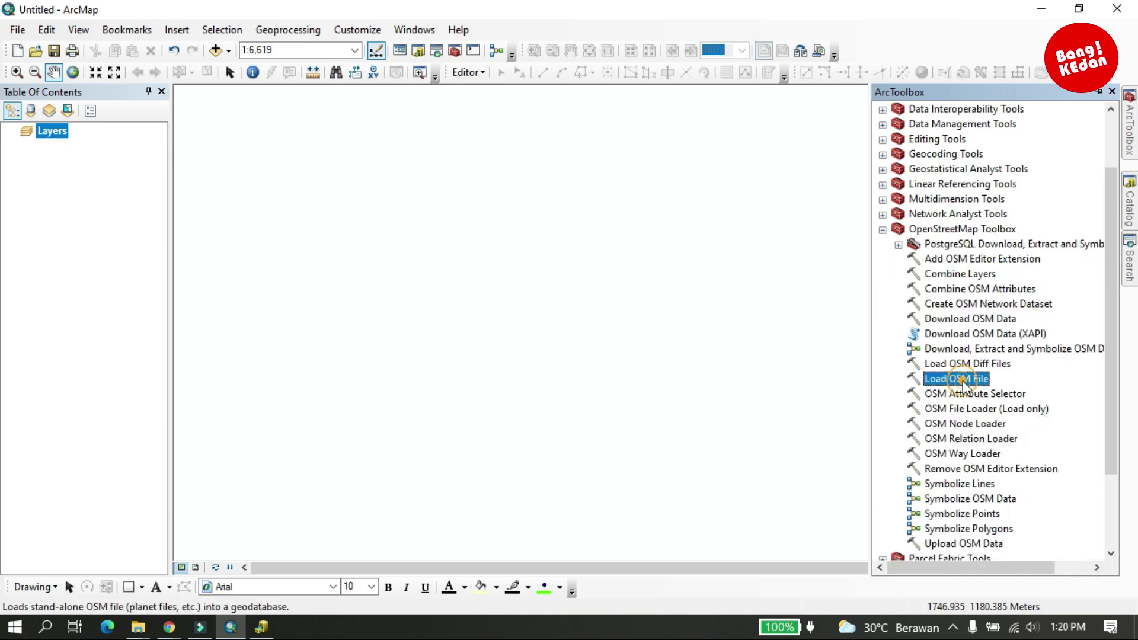
{"action": "double_click", "coordinate": [964, 378]}
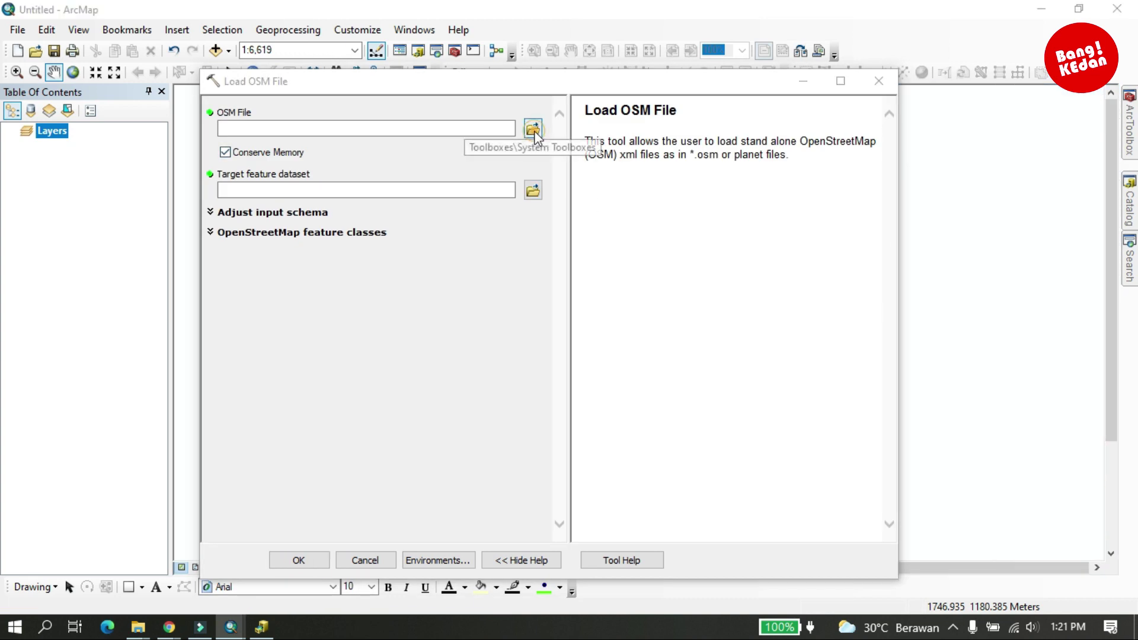
Browse for the OSM file on drive E through PRIVATE, CHANNEL YOUTUBE BANG KEDAN OFFICIAL and BAHAN to the TUTORIAL ARCGIS folder
{"action": "left_click", "coordinate": [533, 130]}
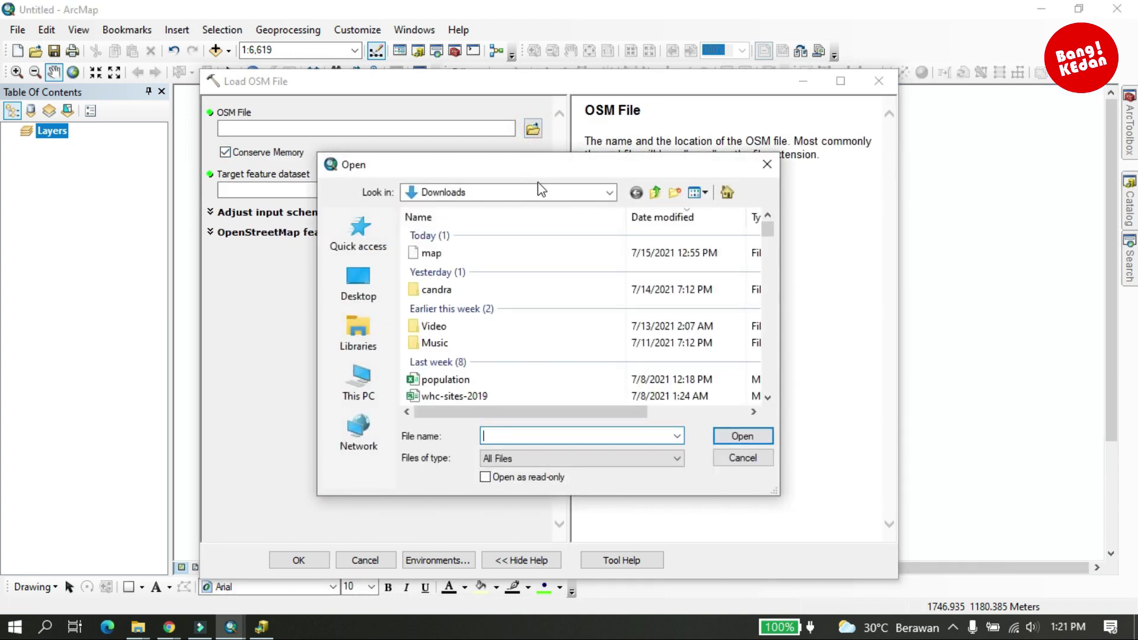
{"action": "left_click", "coordinate": [610, 193]}
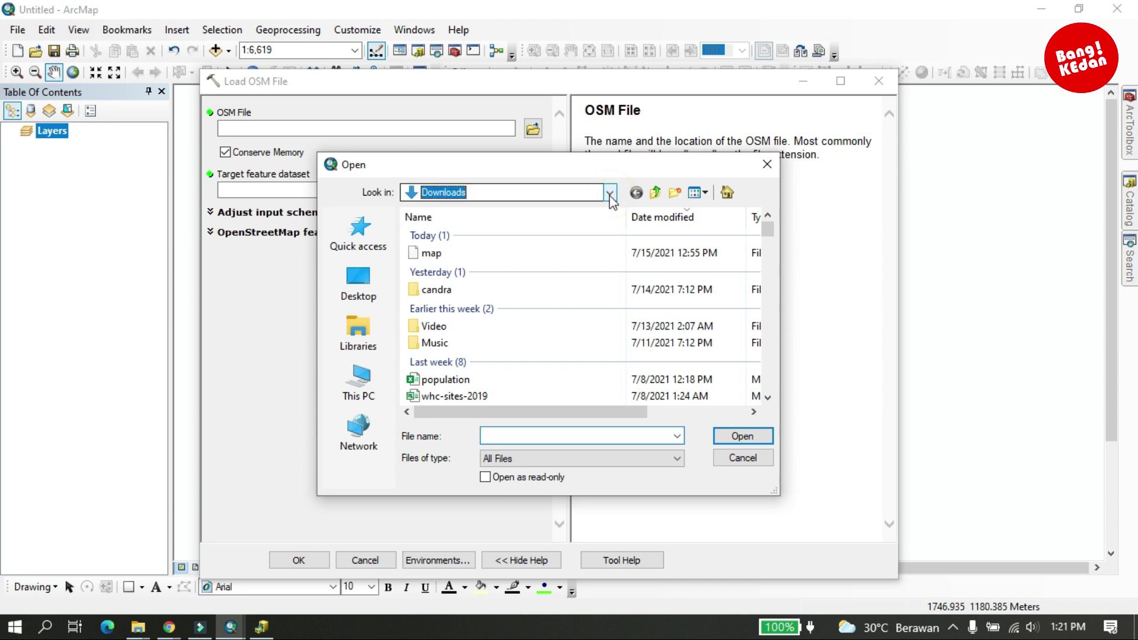
{"action": "left_click", "coordinate": [469, 426]}
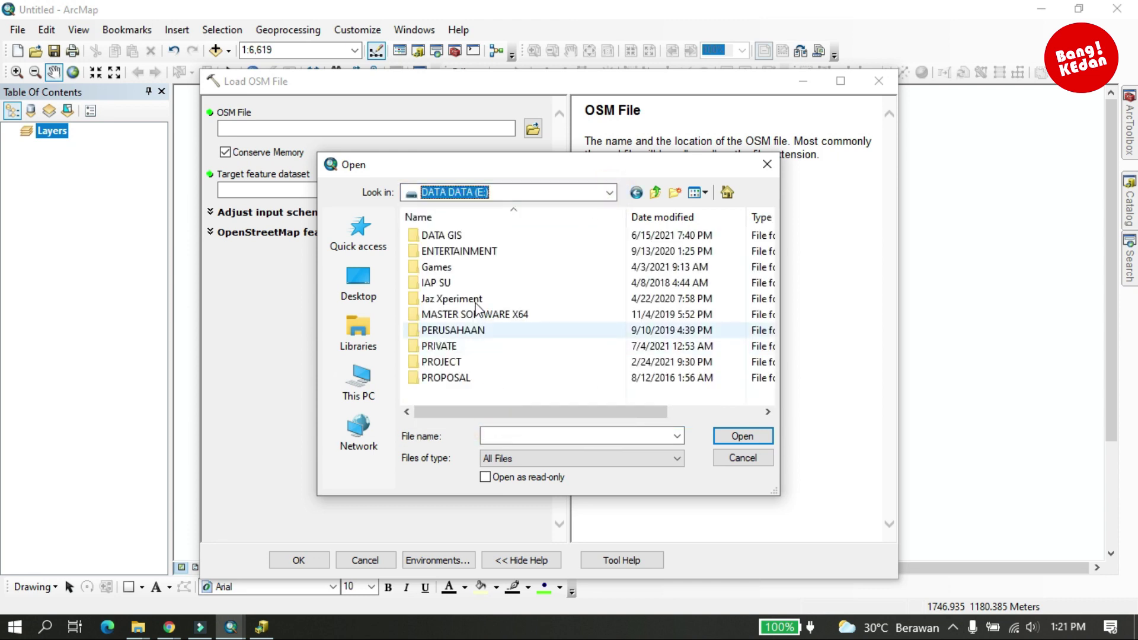
{"action": "double_click", "coordinate": [460, 347]}
{"action": "left_click", "coordinate": [467, 236]}
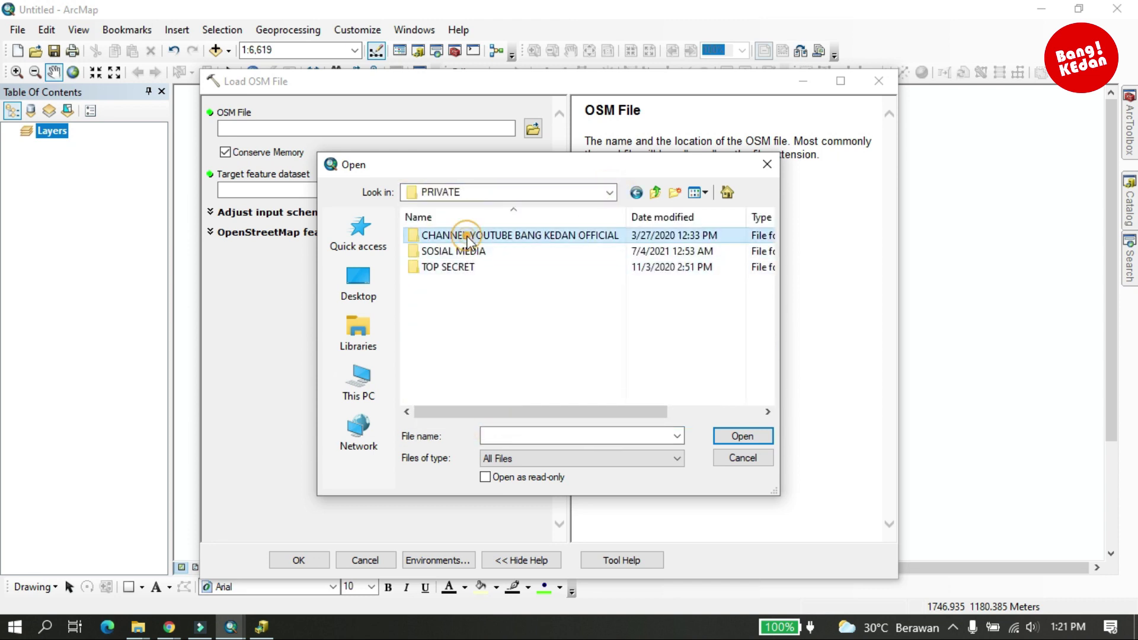
{"action": "double_click", "coordinate": [467, 237]}
{"action": "double_click", "coordinate": [449, 261]}
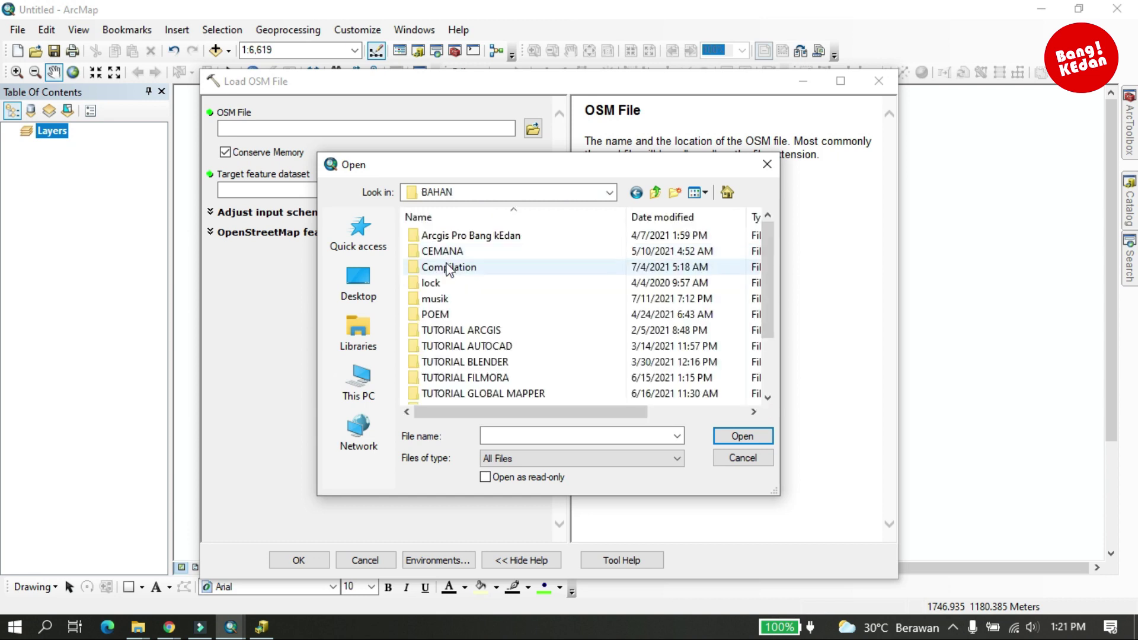
{"action": "left_click", "coordinate": [461, 331]}
{"action": "double_click", "coordinate": [461, 331]}
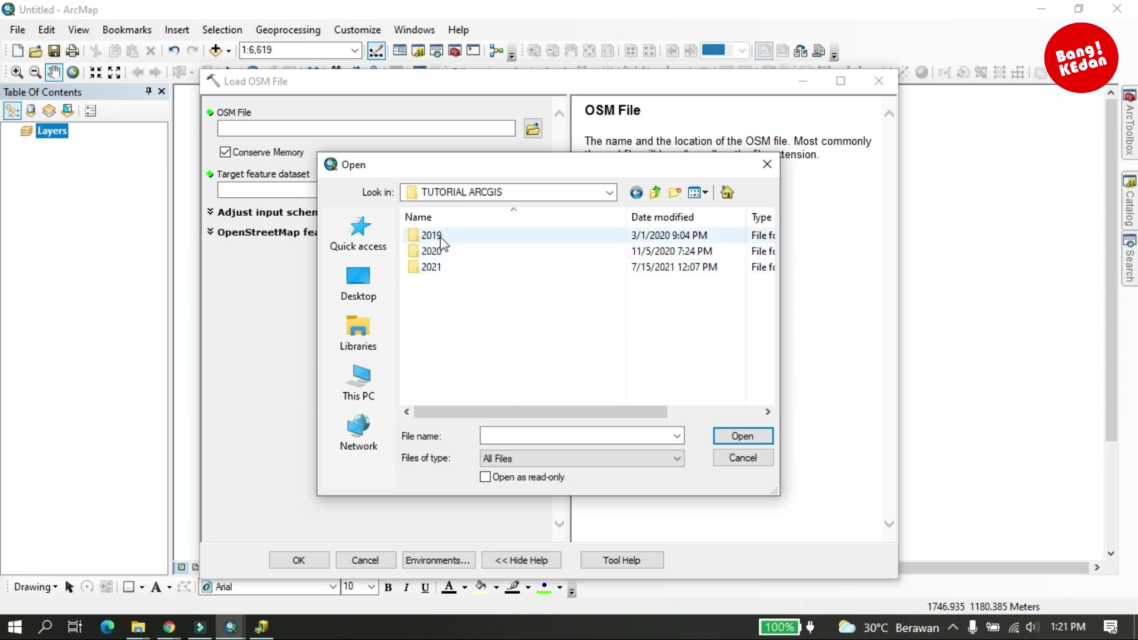
Set the file map from the 15.7 folder inside 2021, 07 Juli as the OSM file input
{"action": "double_click", "coordinate": [437, 267]}
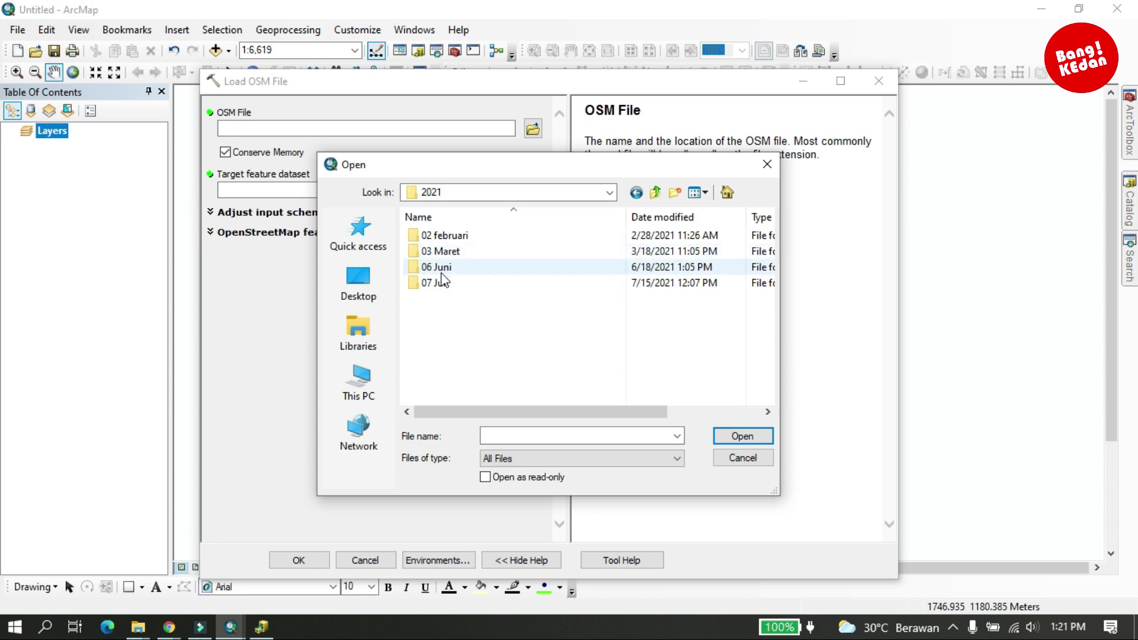
{"action": "double_click", "coordinate": [438, 283]}
{"action": "double_click", "coordinate": [449, 237]}
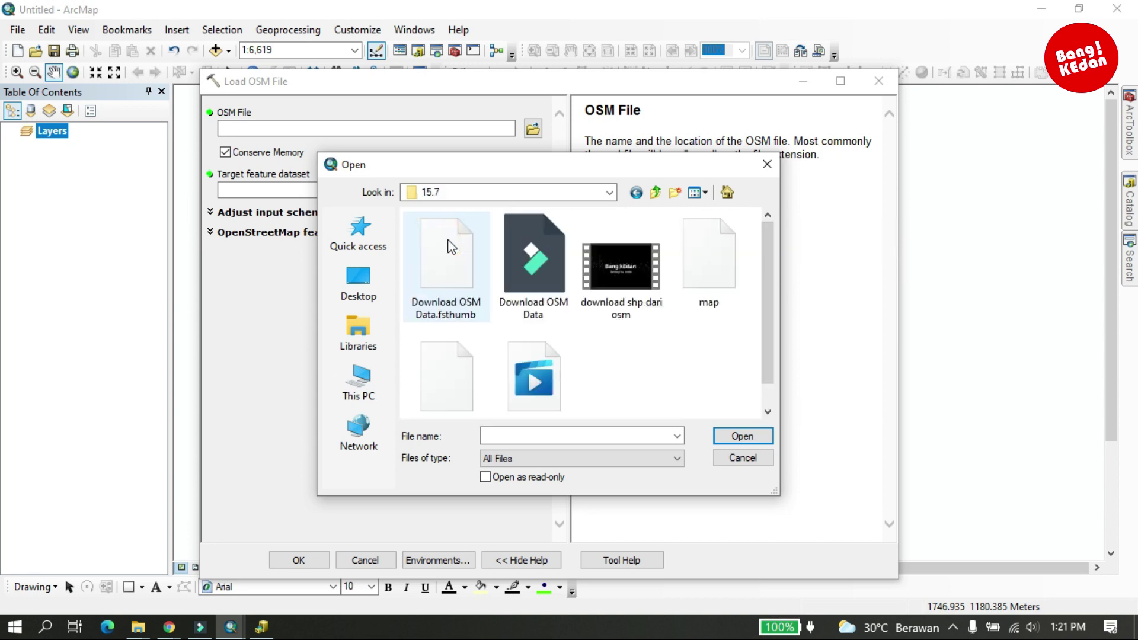
{"action": "left_click", "coordinate": [703, 293]}
{"action": "scroll", "coordinate": [666, 340], "scroll_direction": "down", "scroll_amount": 1}
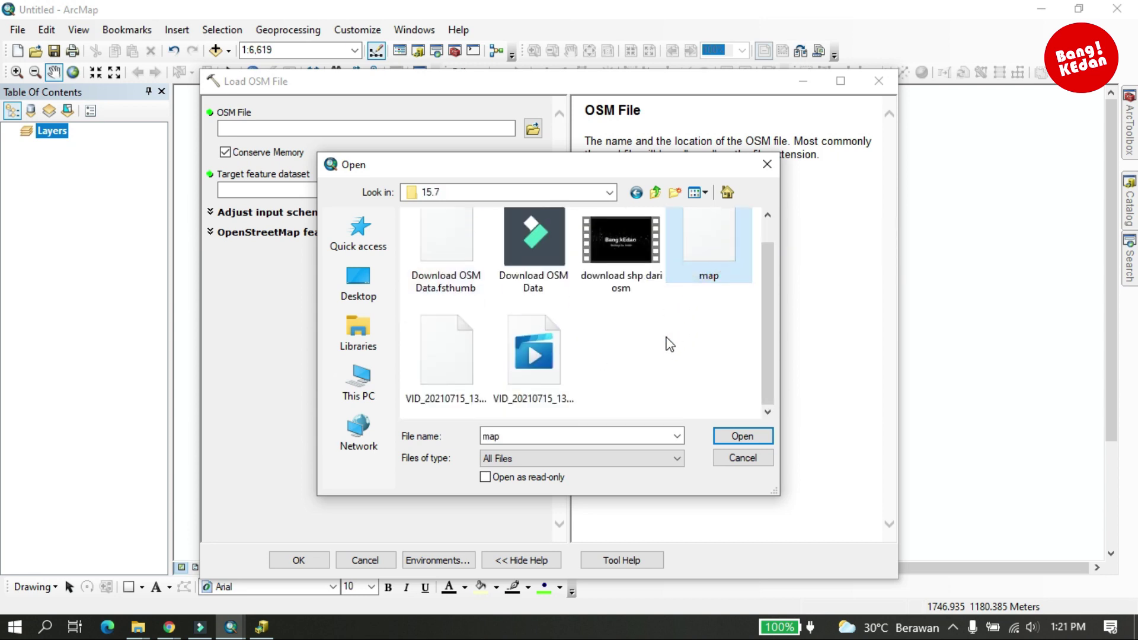
{"action": "left_click", "coordinate": [758, 433]}
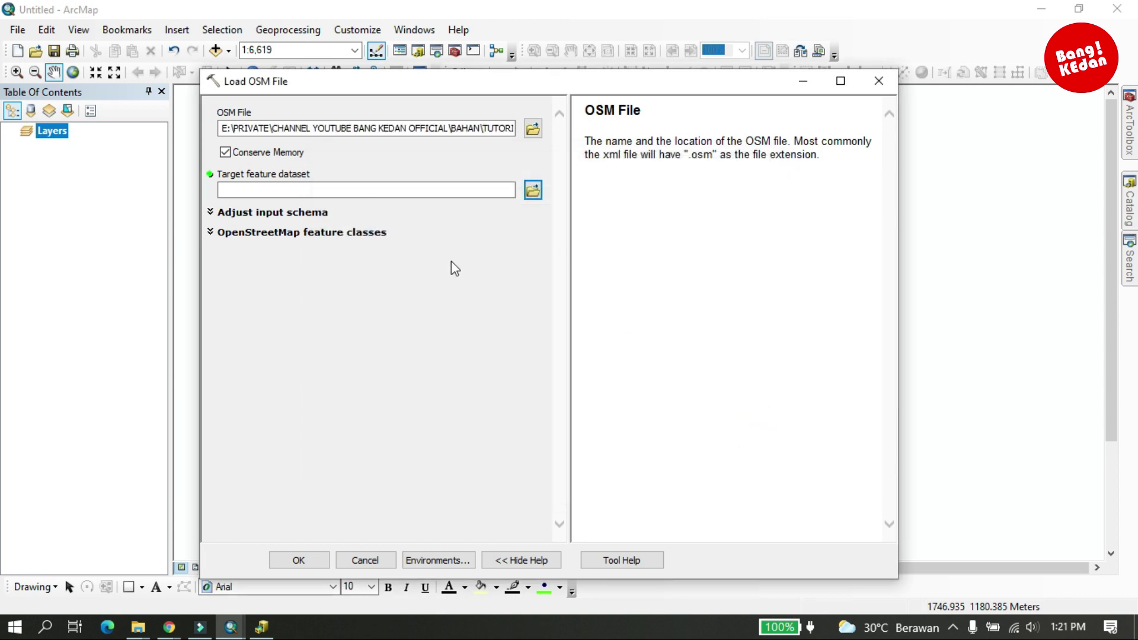
Browse for the target feature dataset's location to the 15.7 folder inside TUTORIAL ARCGIS, 2021, 07 Juli on drive E
{"action": "left_click", "coordinate": [534, 190]}
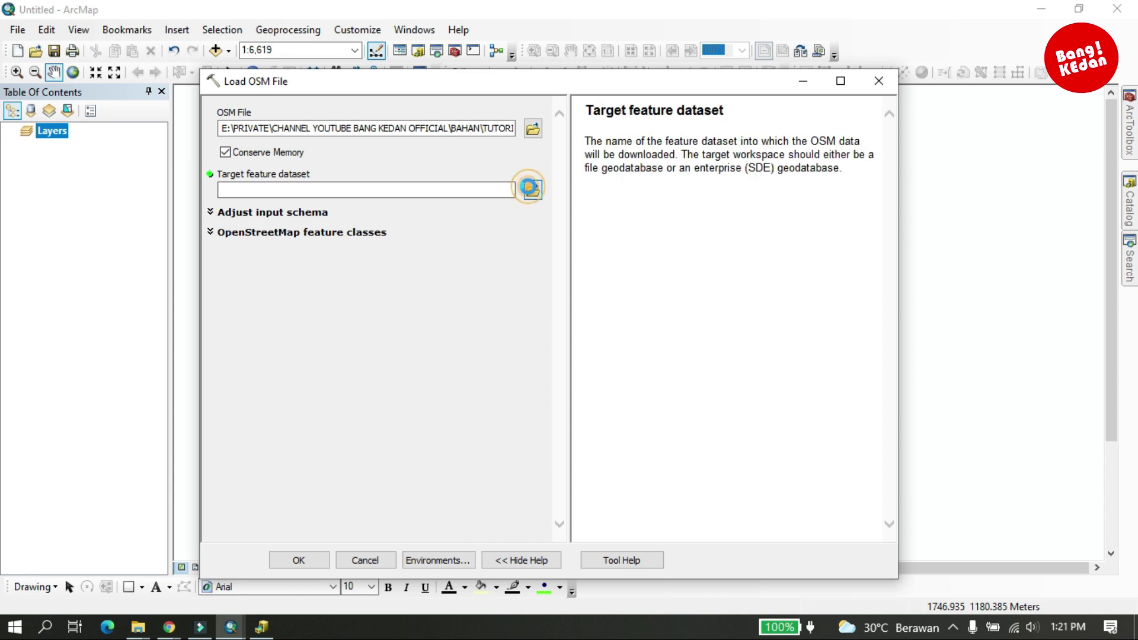
{"action": "double_click", "coordinate": [430, 264]}
{"action": "double_click", "coordinate": [379, 263]}
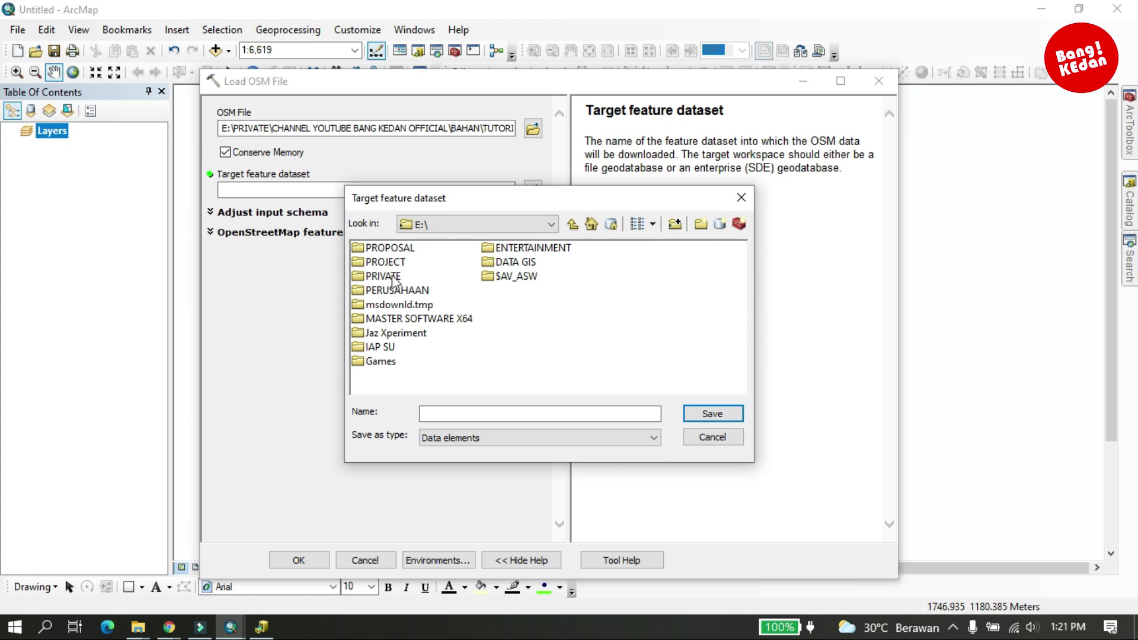
{"action": "double_click", "coordinate": [392, 278]}
{"action": "double_click", "coordinate": [387, 277]}
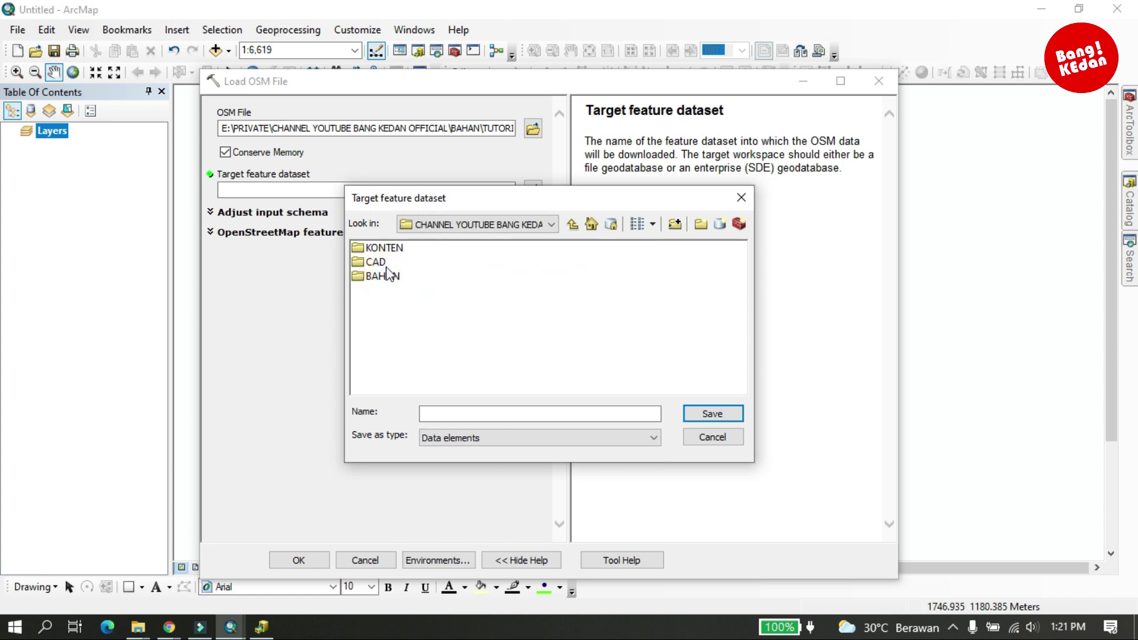
{"action": "double_click", "coordinate": [387, 275]}
{"action": "double_click", "coordinate": [572, 249]}
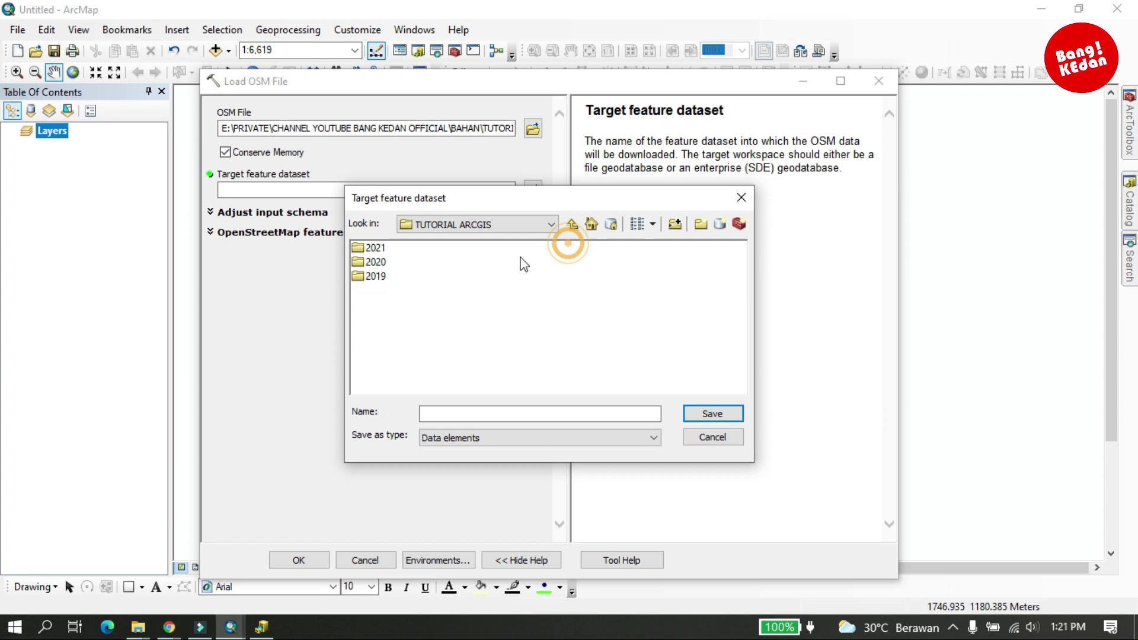
{"action": "double_click", "coordinate": [371, 249]}
{"action": "double_click", "coordinate": [380, 248]}
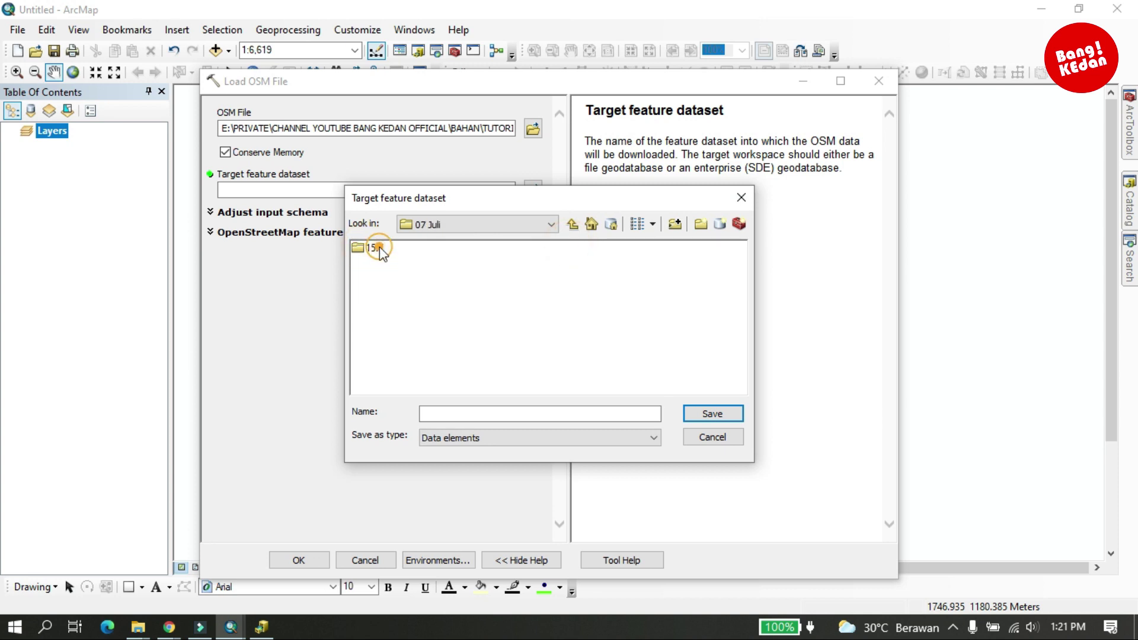
{"action": "double_click", "coordinate": [374, 248]}
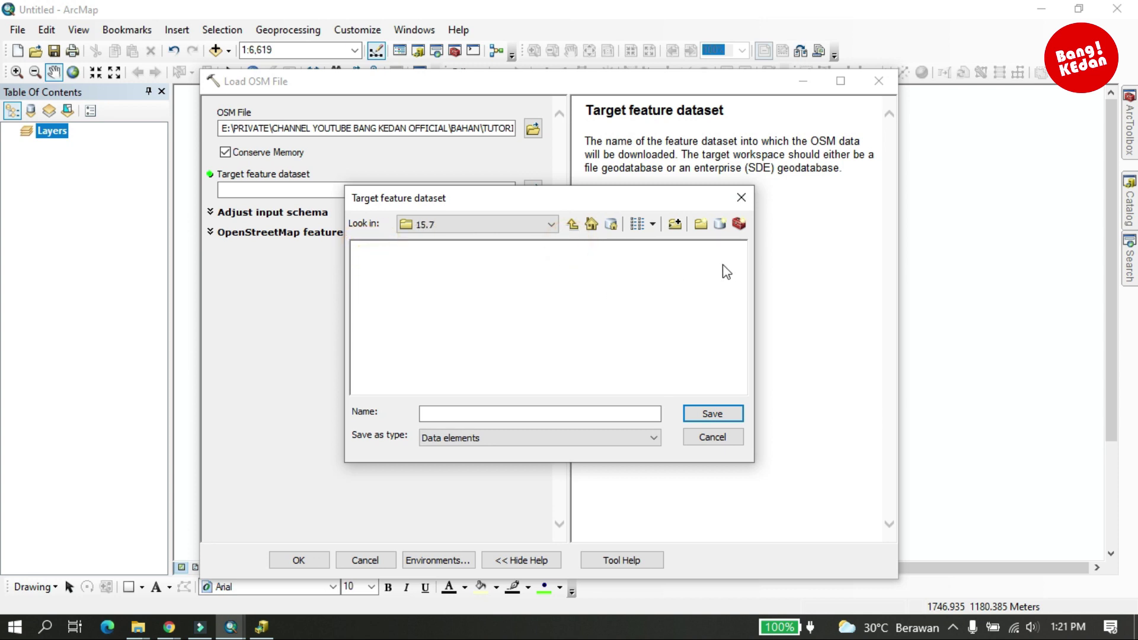
Create a new file geodatabase named OSM in the 15.7 folder
{"action": "left_click", "coordinate": [721, 226]}
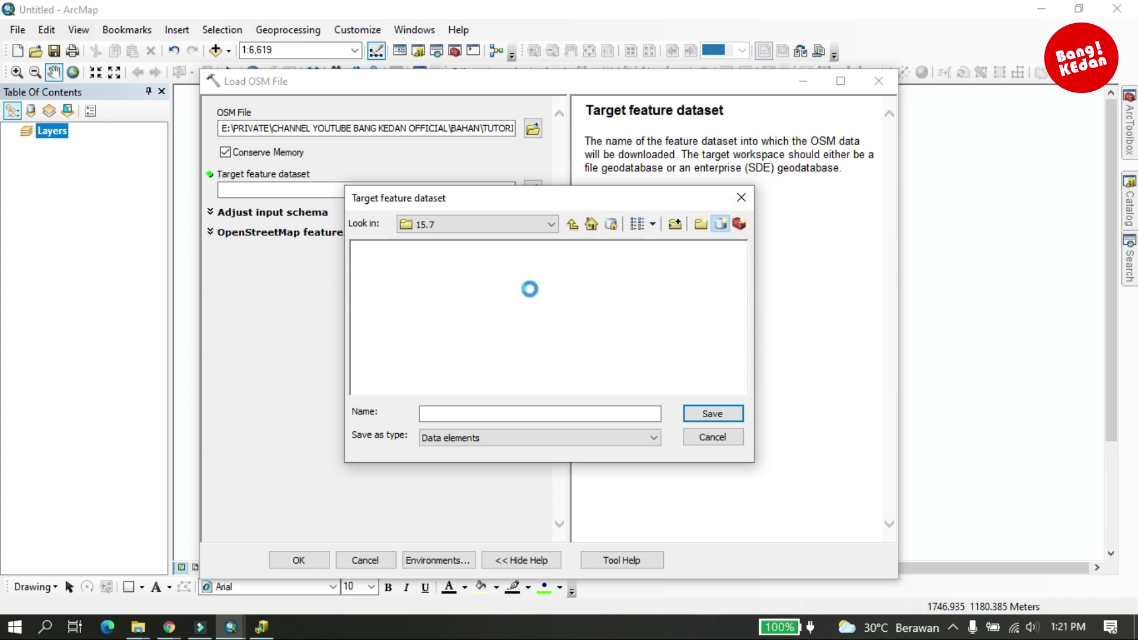
{"action": "type", "text": "O"}
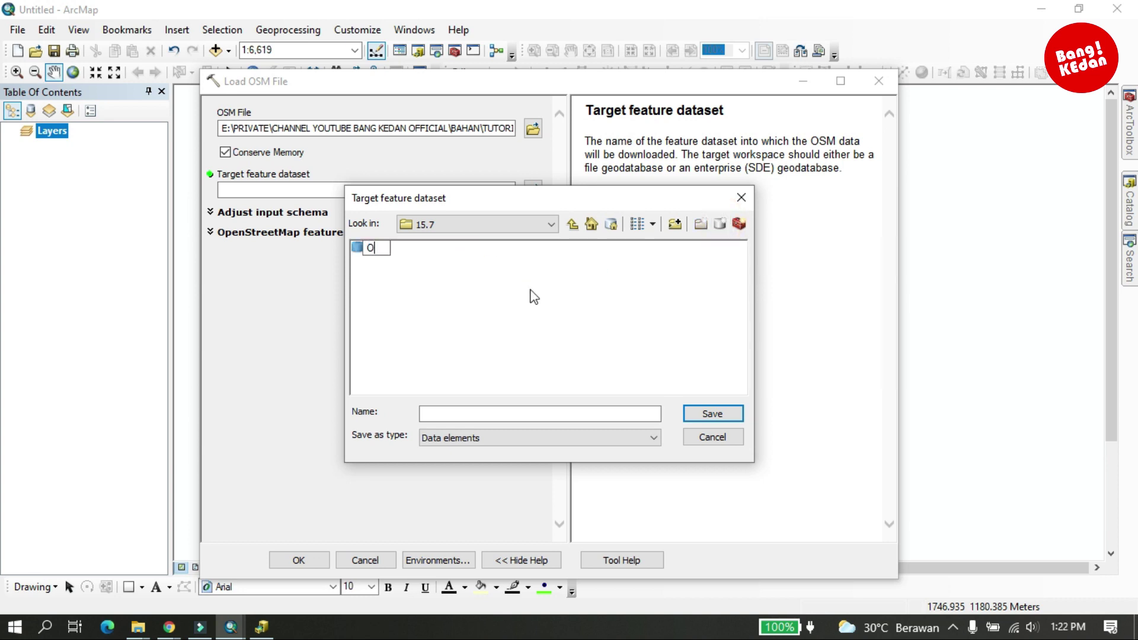
{"action": "key", "text": "Return"}
Save the target feature dataset as Medan inside OSM.gdb, run Load OSM File and dismiss its completion notice
{"action": "double_click", "coordinate": [373, 248]}
{"action": "left_click", "coordinate": [450, 413]}
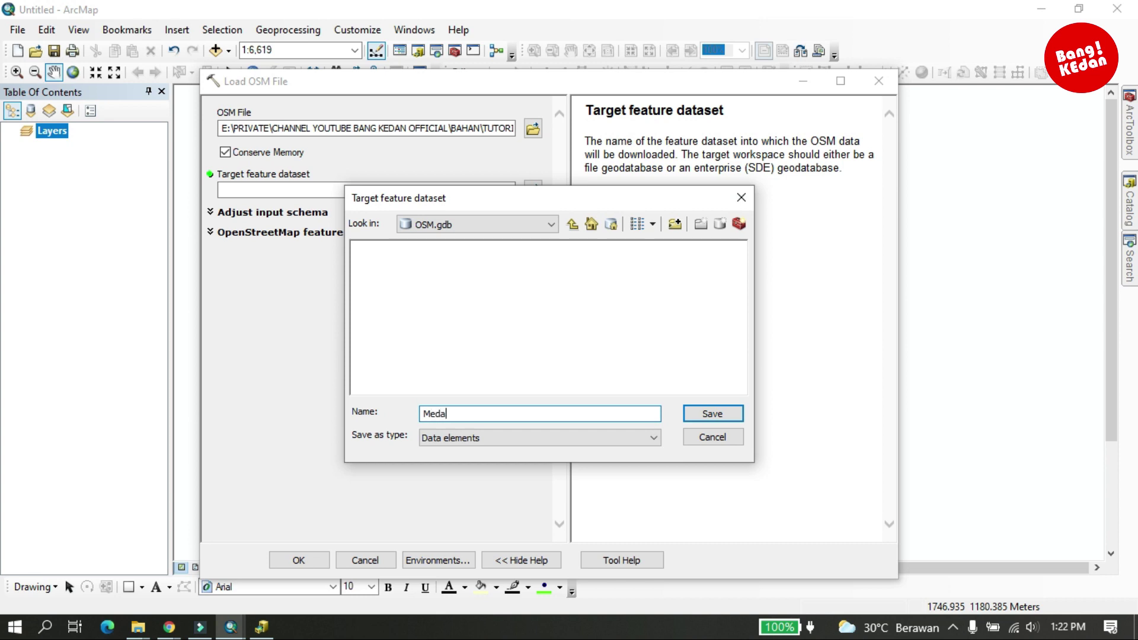
{"action": "left_click", "coordinate": [718, 413]}
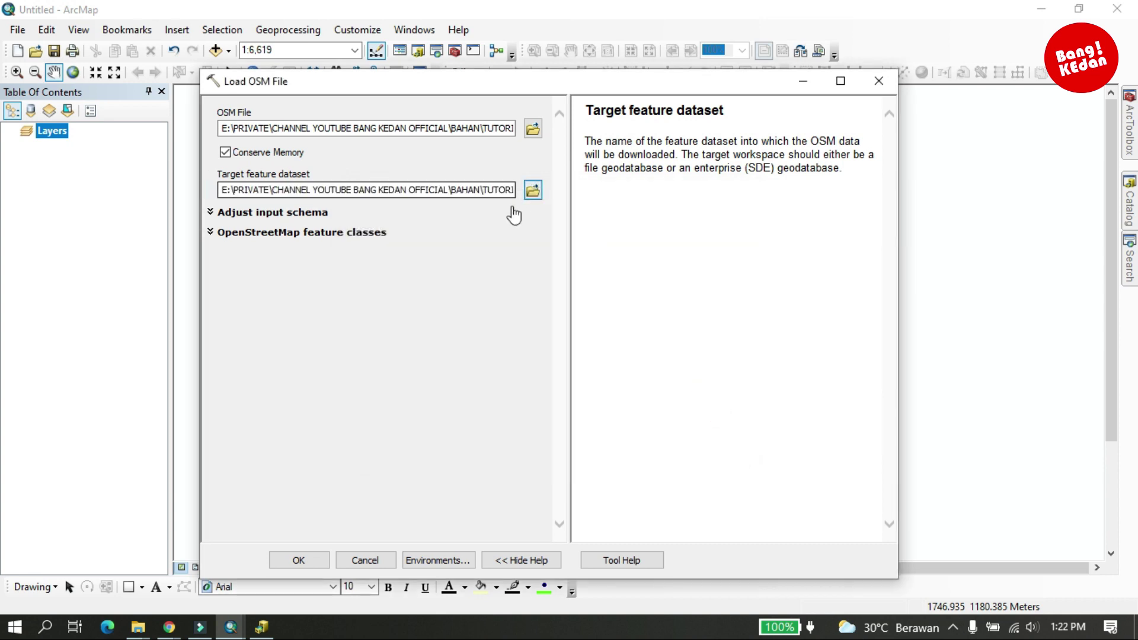
{"action": "left_click", "coordinate": [313, 562]}
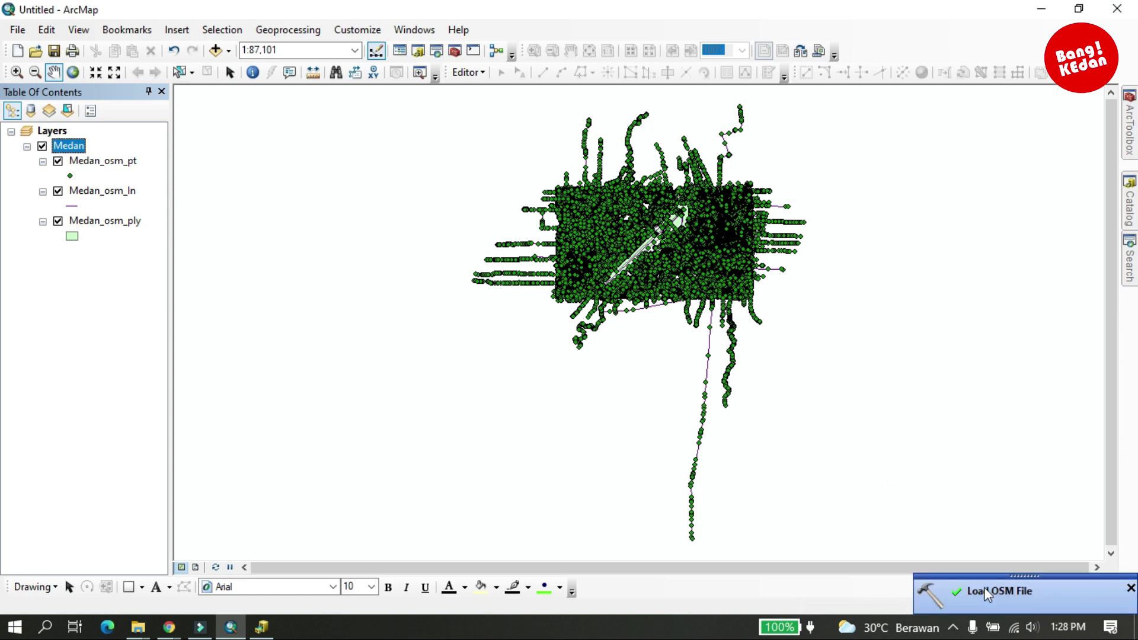
{"action": "left_click", "coordinate": [1131, 588]}
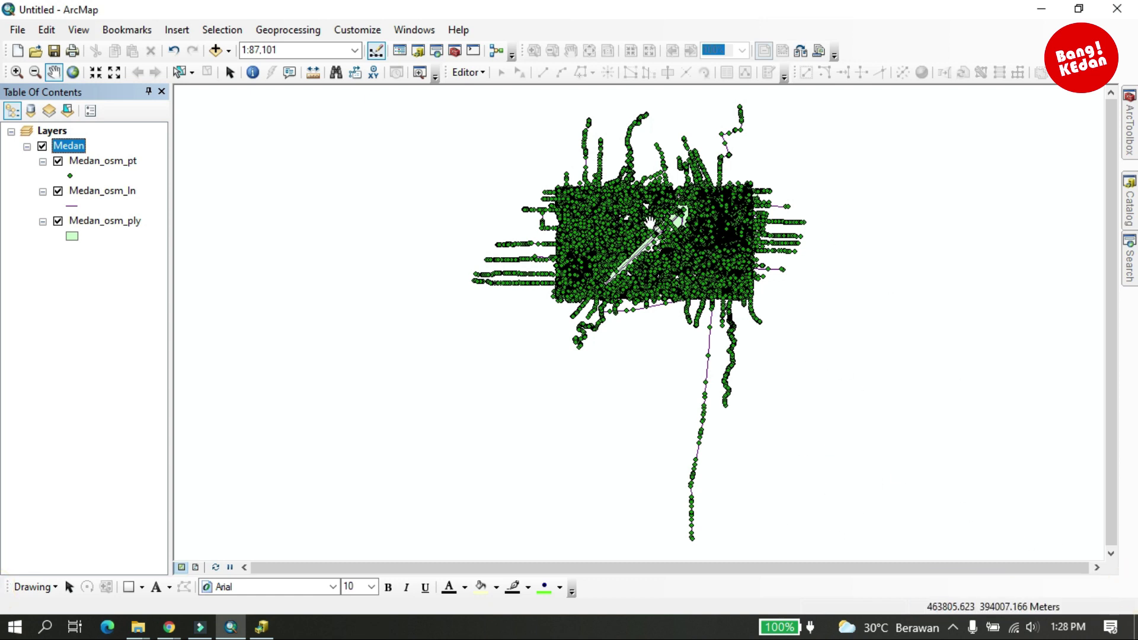
Examine the loaded Medan points, lines and polygons on the map around the airport runway
{"action": "scroll", "coordinate": [616, 221], "scroll_direction": "down", "scroll_amount": 2}
{"action": "scroll", "coordinate": [616, 221], "scroll_direction": "down", "scroll_amount": 3}
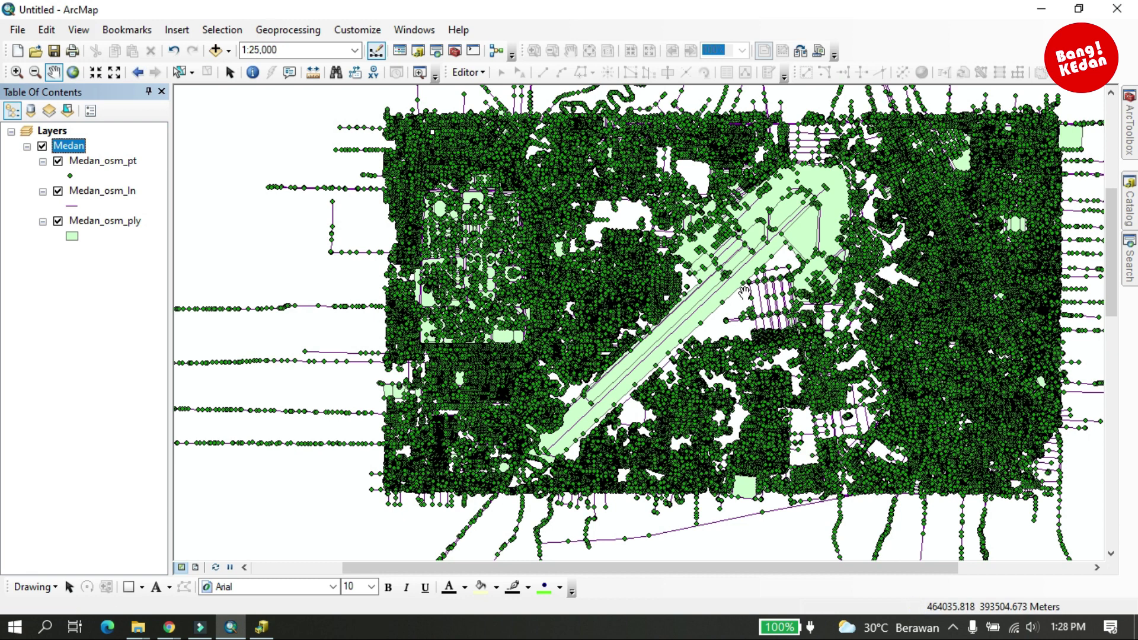
{"action": "left_click_drag", "start_coordinate": [776, 343], "coordinate": [749, 359]}
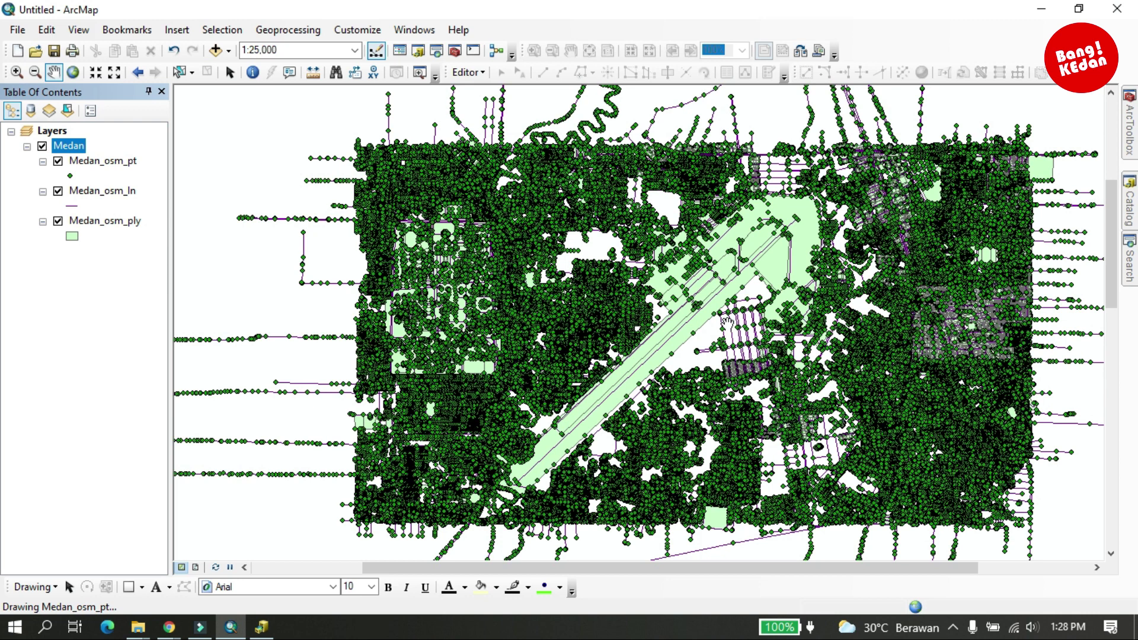
{"action": "scroll", "coordinate": [740, 332], "scroll_direction": "down", "scroll_amount": 1}
{"action": "scroll", "coordinate": [740, 332], "scroll_direction": "up", "scroll_amount": 1}
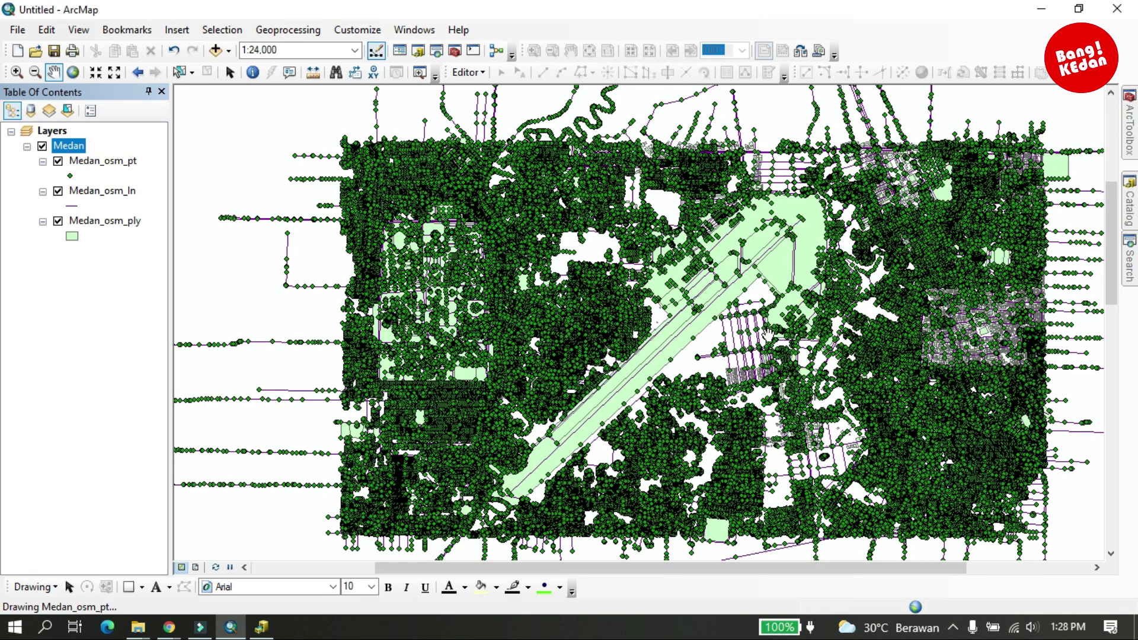
{"action": "scroll", "coordinate": [768, 335], "scroll_direction": "up", "scroll_amount": 1}
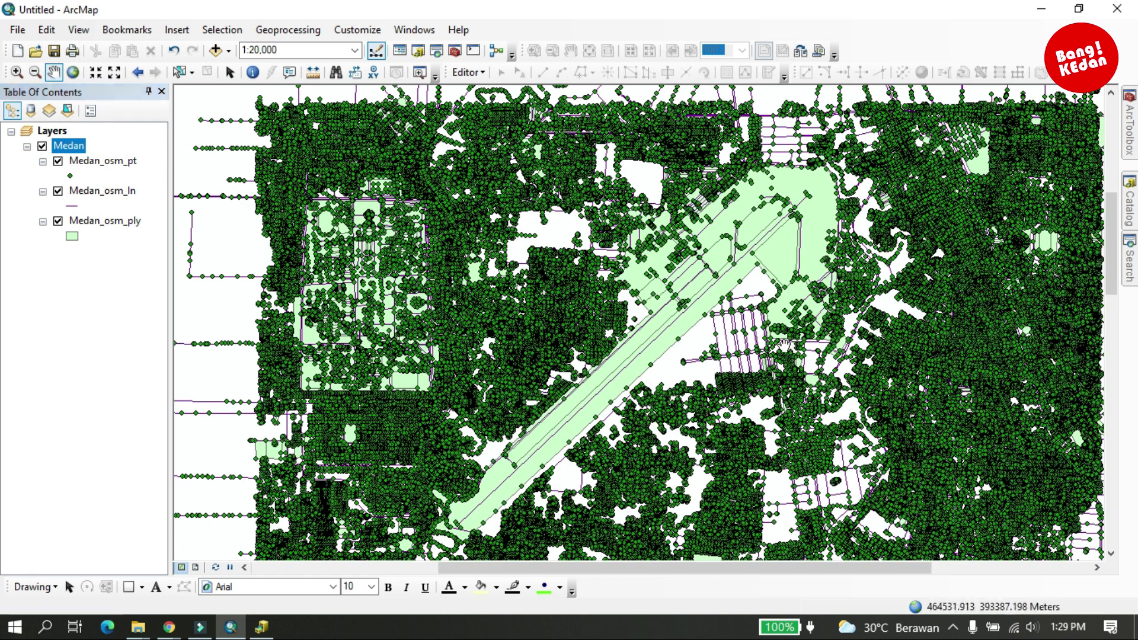
{"action": "left_click_drag", "start_coordinate": [766, 344], "coordinate": [737, 345]}
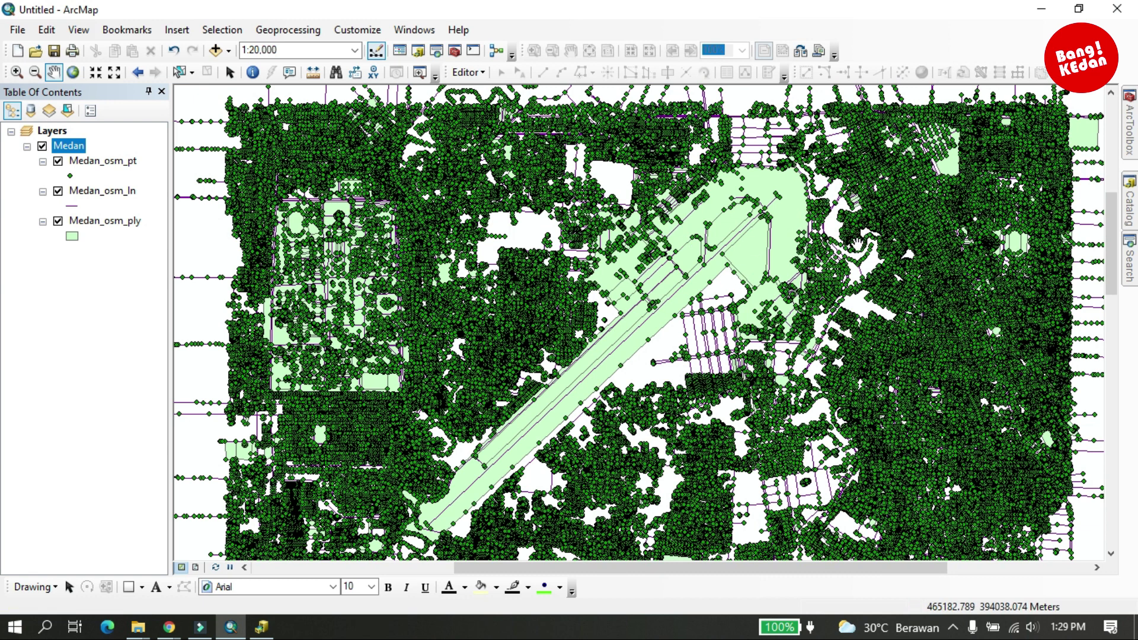
Open the Symbolize OSM Data tool from the OpenStreetMap Toolbox and browse for its input points on drive E
{"action": "mouse_move", "coordinate": [1129, 121]}
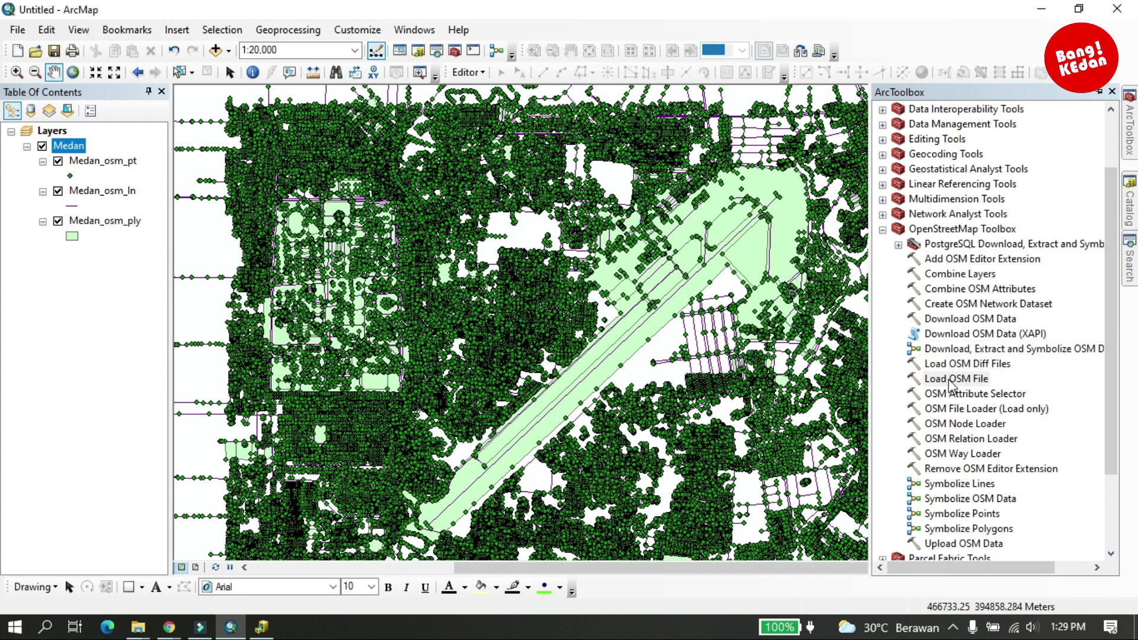
{"action": "left_click", "coordinate": [944, 502]}
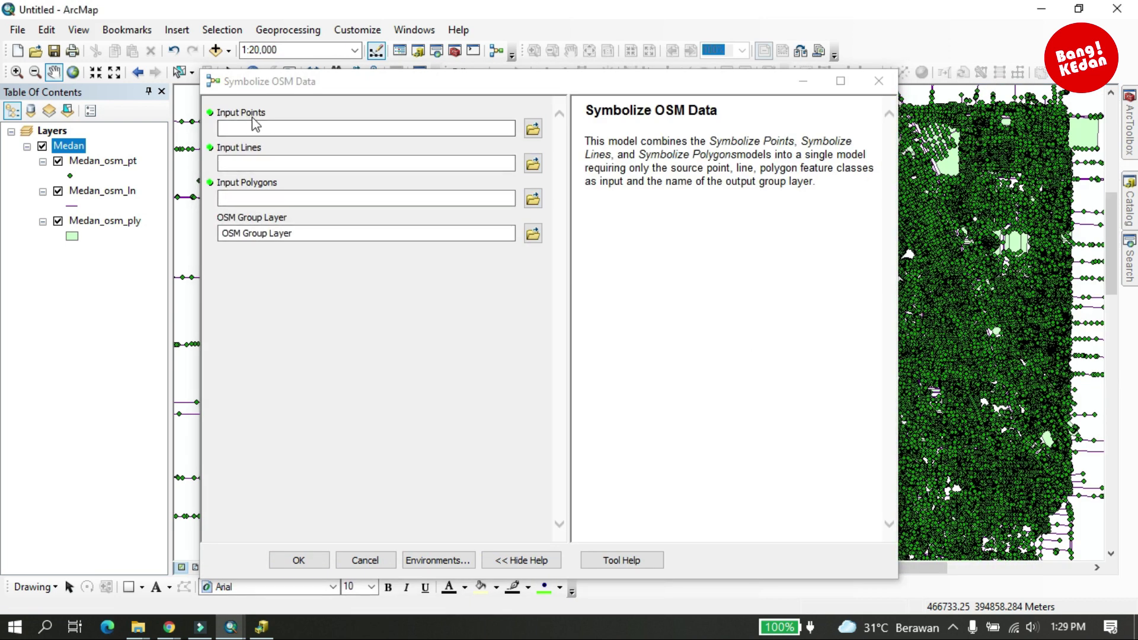
{"action": "left_click", "coordinate": [533, 129]}
{"action": "left_click", "coordinate": [533, 129]}
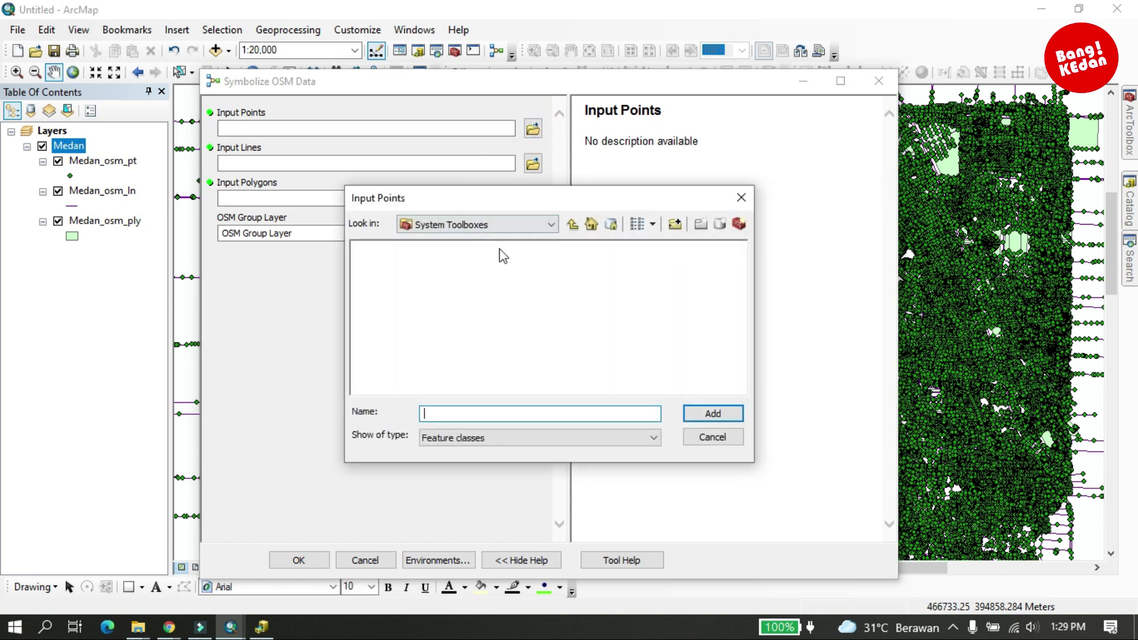
{"action": "left_click", "coordinate": [573, 226]}
{"action": "left_click", "coordinate": [573, 225]}
{"action": "left_click", "coordinate": [424, 265]}
{"action": "double_click", "coordinate": [424, 264]}
{"action": "double_click", "coordinate": [373, 263]}
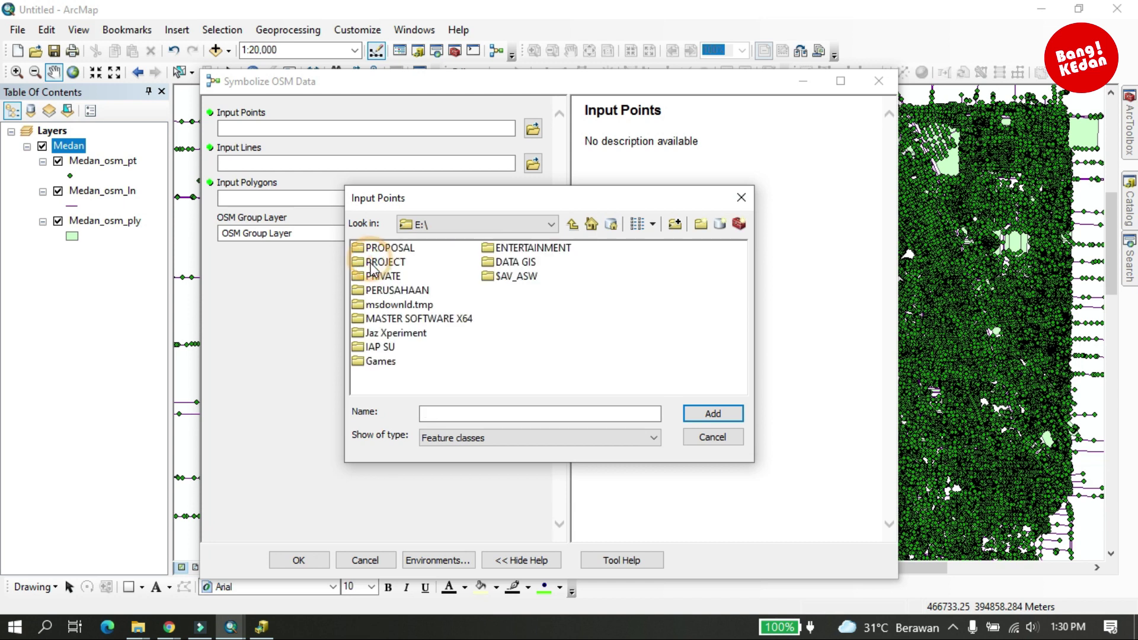
Set the input points to Medan_osm_pt from the Medan feature dataset in OSM.gdb, inside the 15.7 folder
{"action": "double_click", "coordinate": [383, 276]}
{"action": "double_click", "coordinate": [391, 277]}
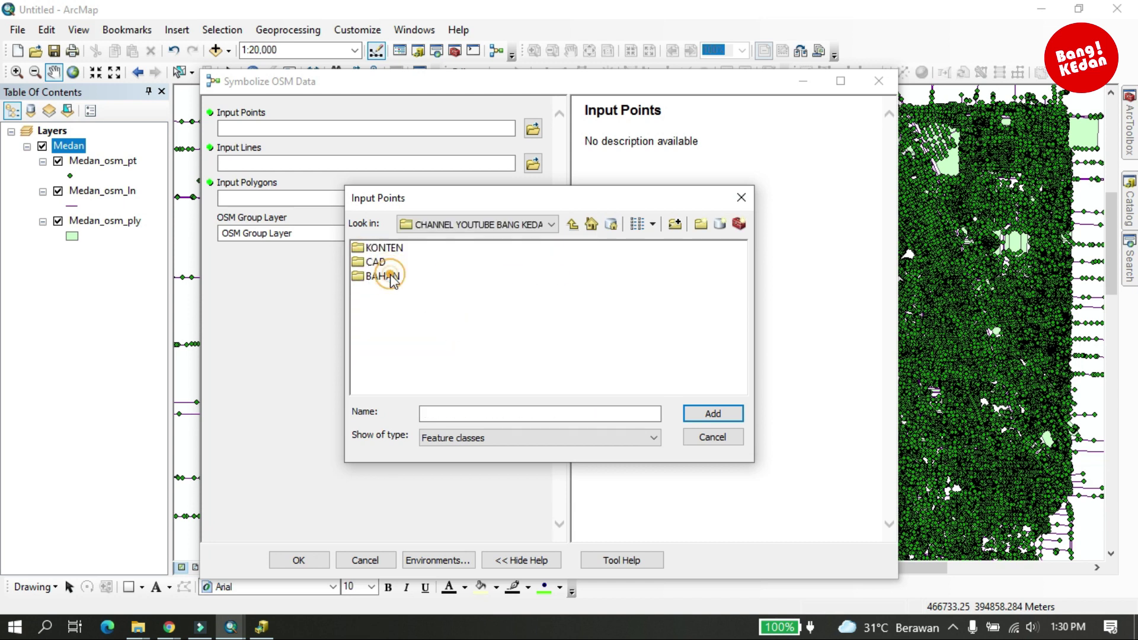
{"action": "double_click", "coordinate": [383, 276]}
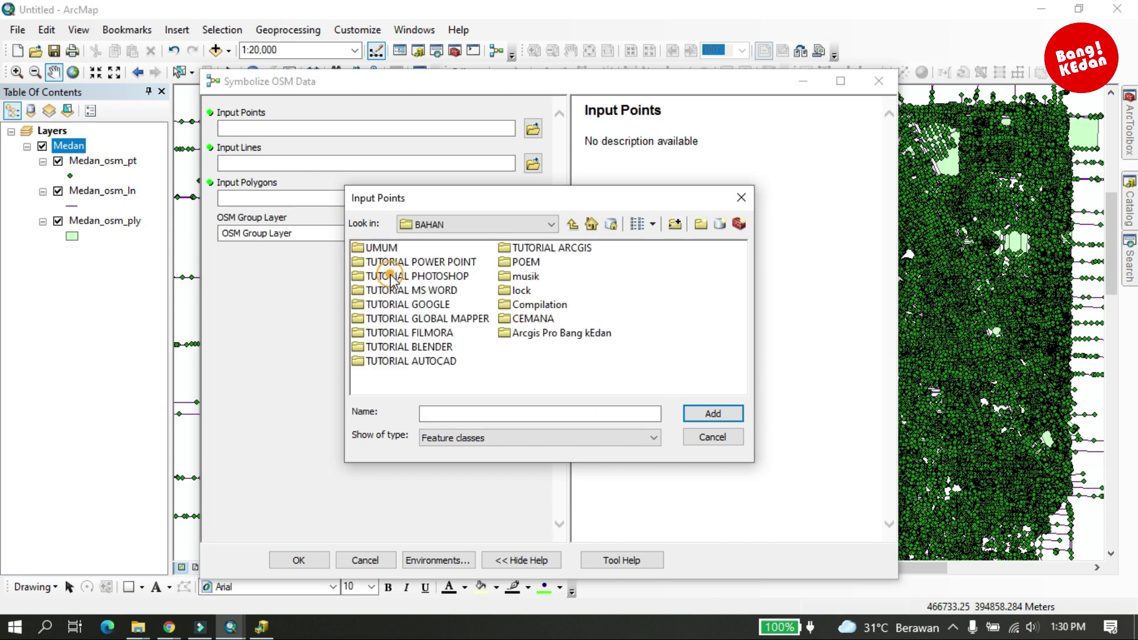
{"action": "double_click", "coordinate": [552, 248]}
{"action": "double_click", "coordinate": [371, 249]}
{"action": "double_click", "coordinate": [368, 249]}
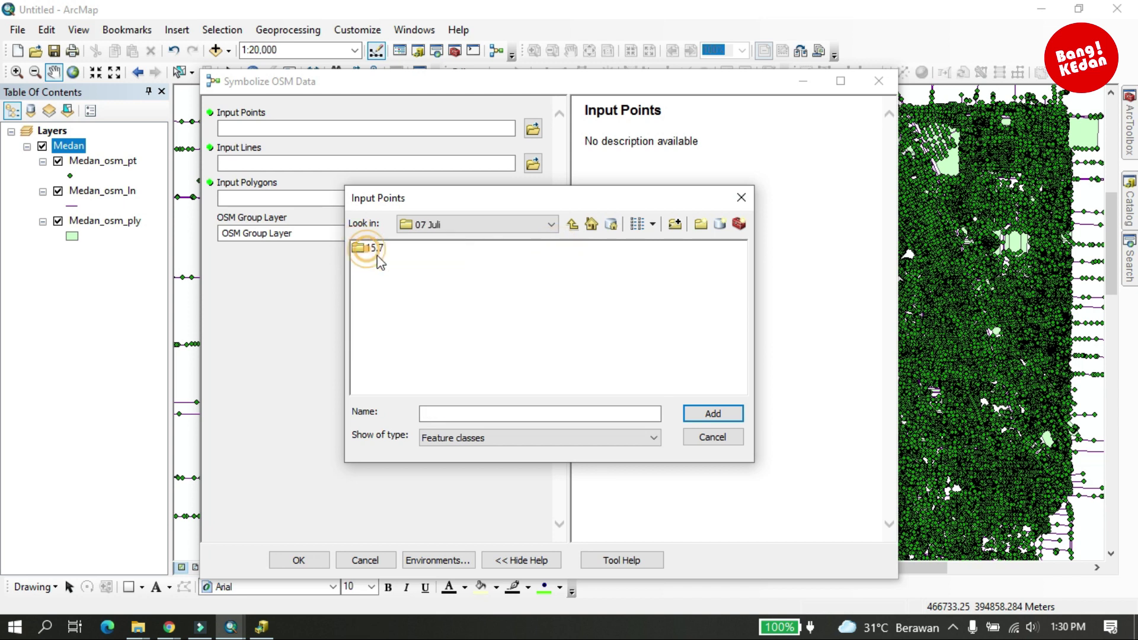
{"action": "double_click", "coordinate": [378, 254]}
{"action": "double_click", "coordinate": [388, 249]}
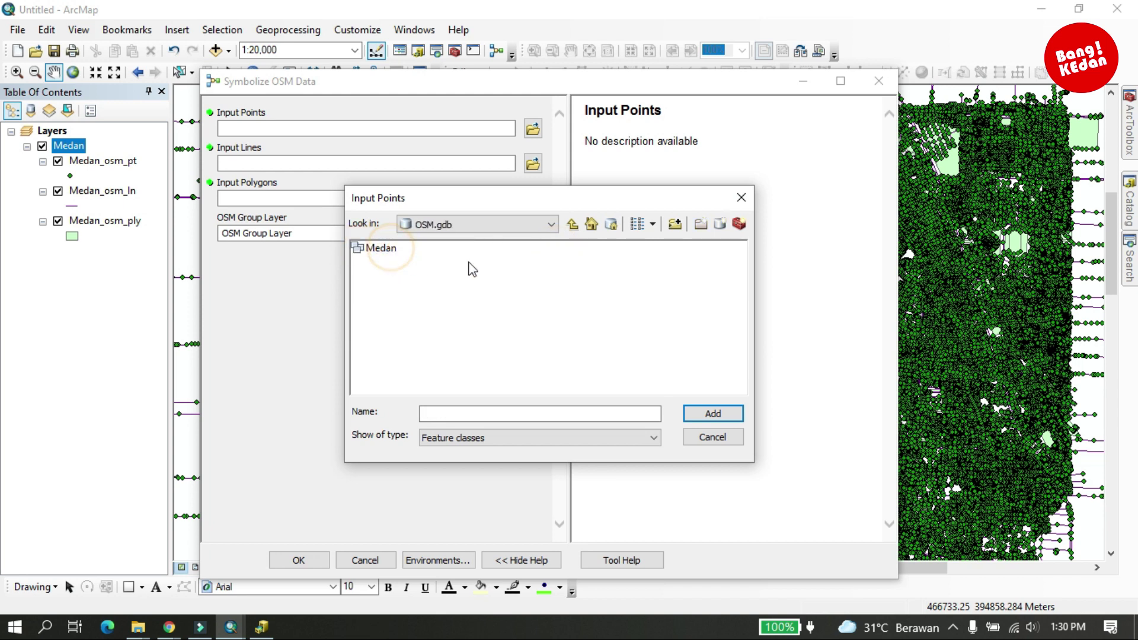
{"action": "double_click", "coordinate": [382, 250]}
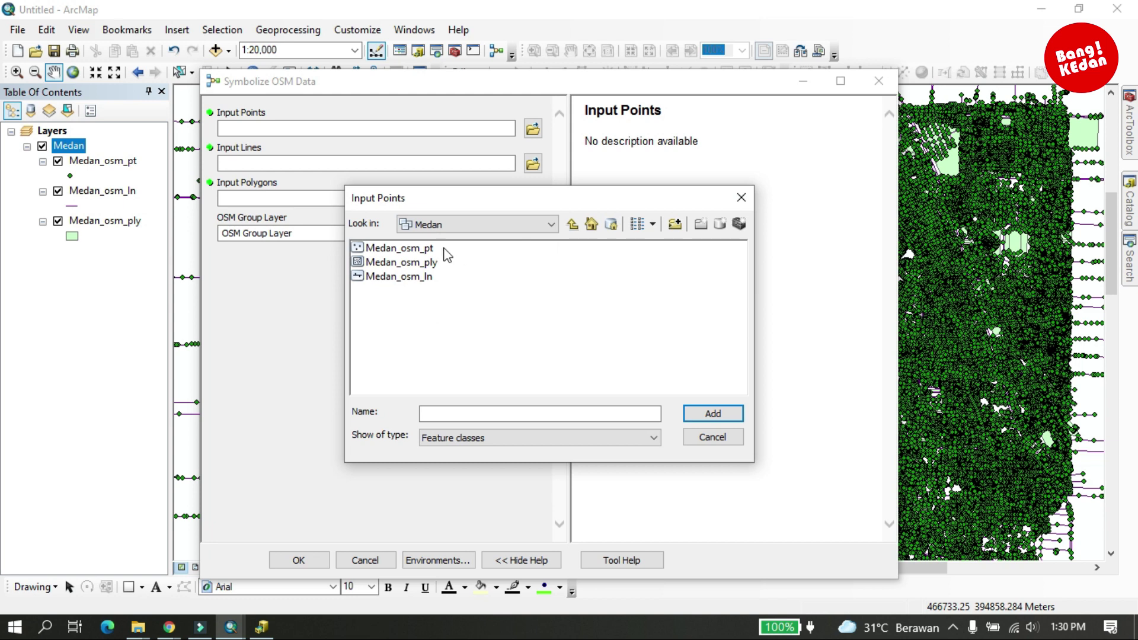
{"action": "left_click", "coordinate": [418, 249]}
{"action": "left_click", "coordinate": [688, 412]}
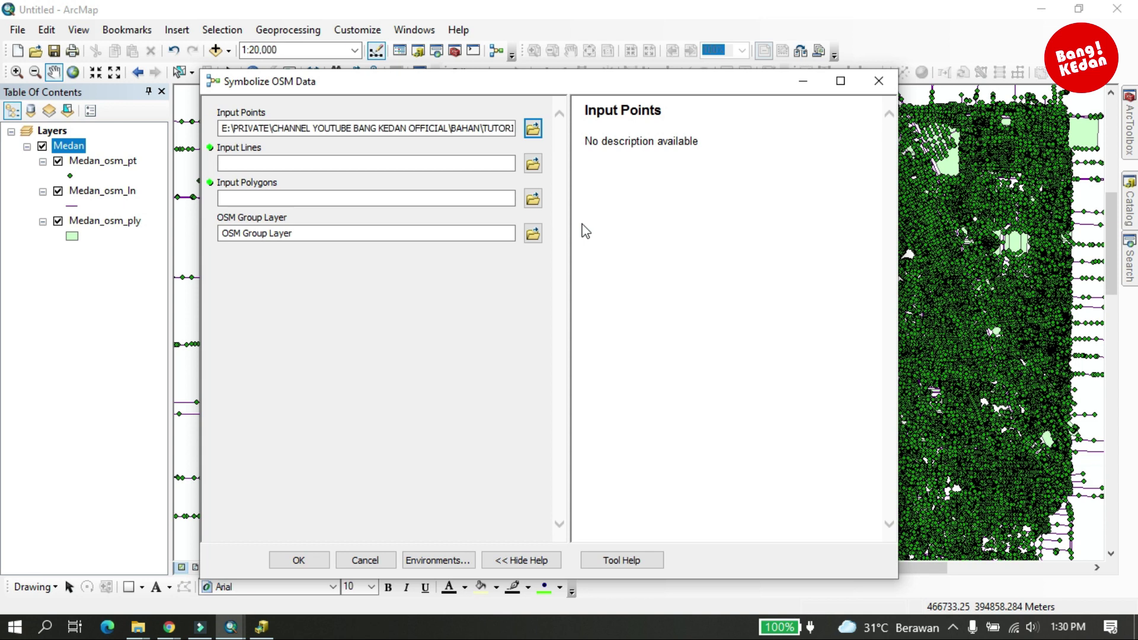
Set the input lines to Medan_osm_ln from the Medan feature dataset
{"action": "left_click", "coordinate": [535, 167]}
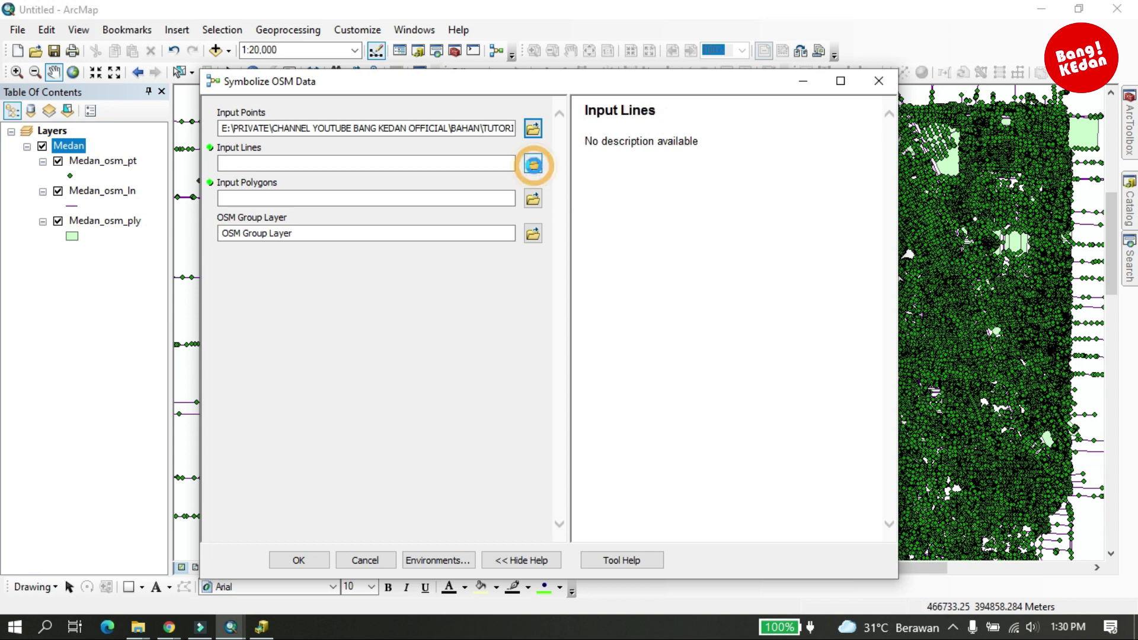
{"action": "left_click", "coordinate": [434, 276]}
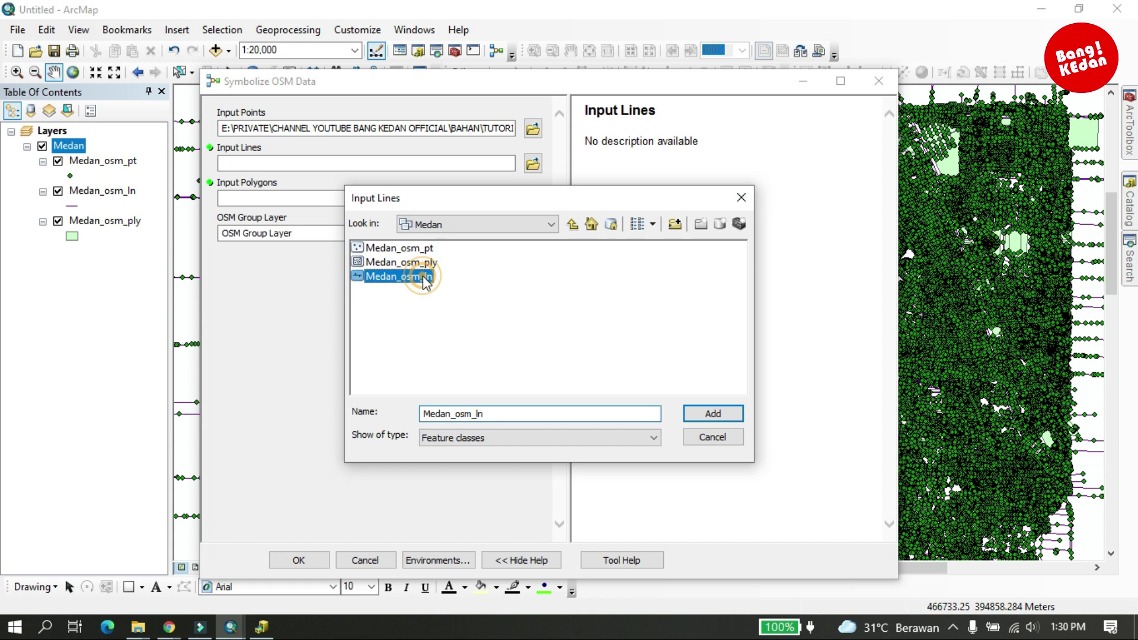
{"action": "left_click", "coordinate": [703, 410]}
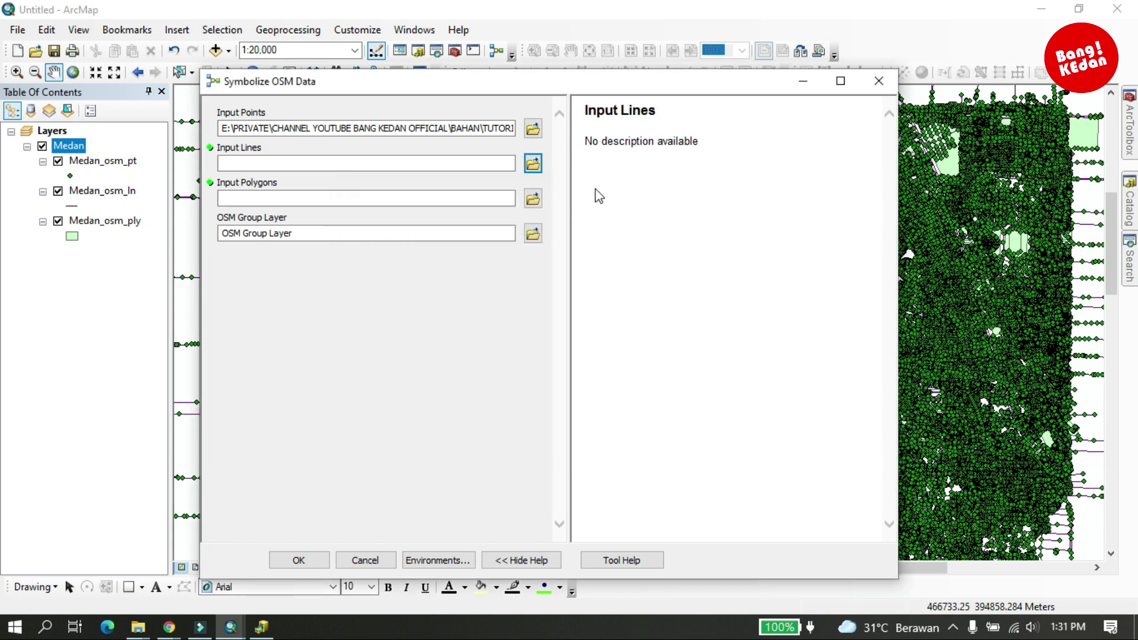
Set the input polygons to Medan_osm_ply and run Symbolize OSM Data with the output named OSM Group Layer
{"action": "left_click", "coordinate": [534, 199]}
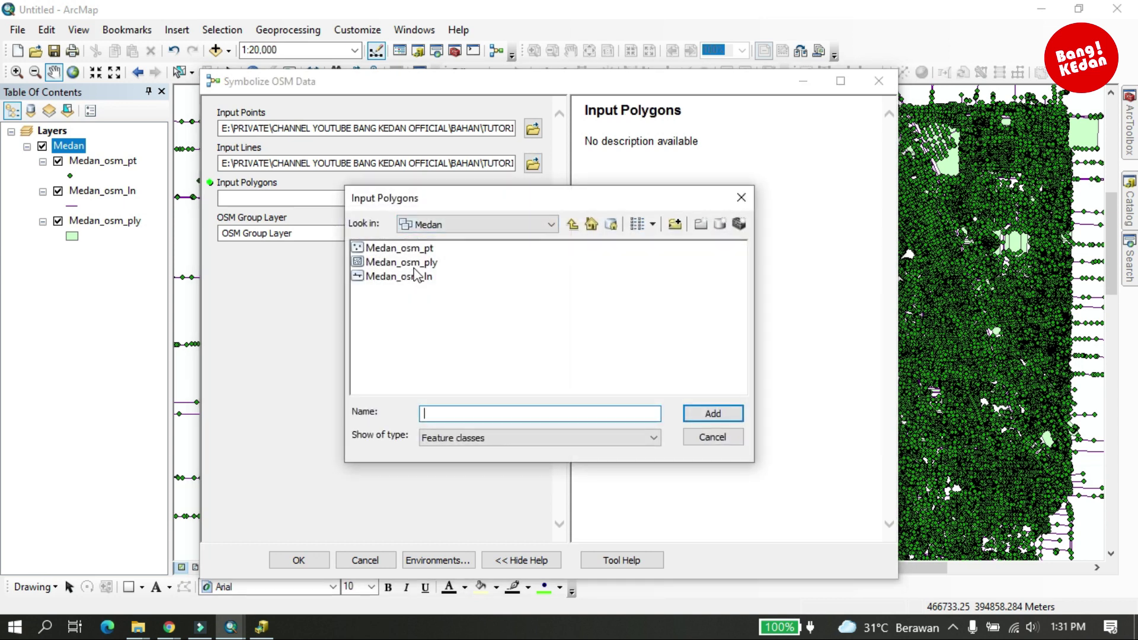
{"action": "left_click", "coordinate": [409, 262]}
{"action": "left_click", "coordinate": [699, 419]}
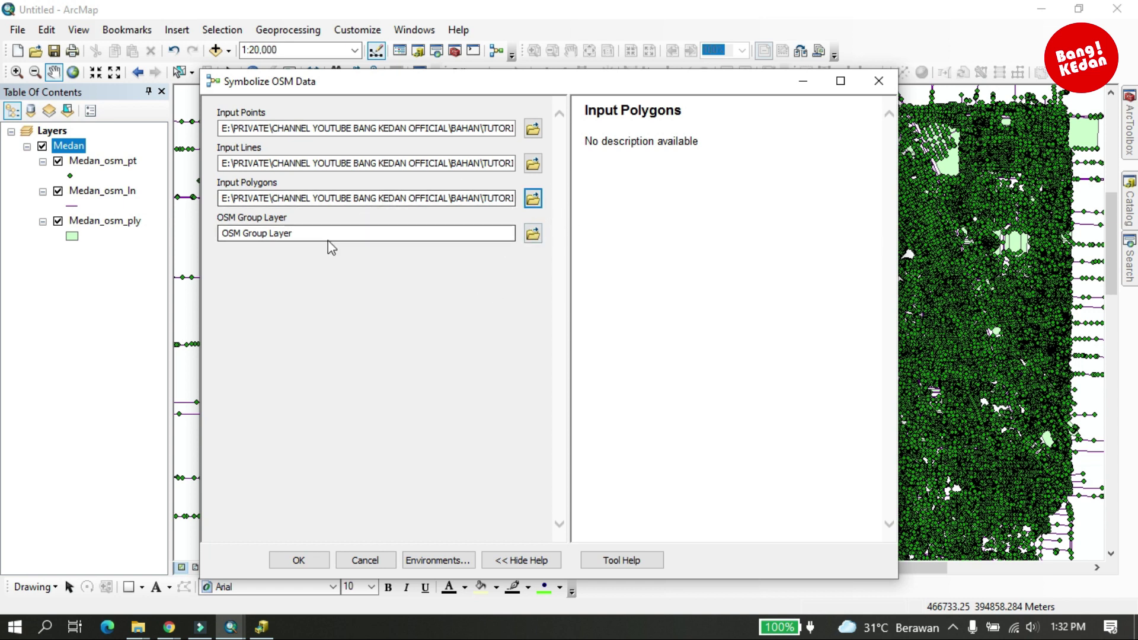
{"action": "left_click", "coordinate": [299, 560]}
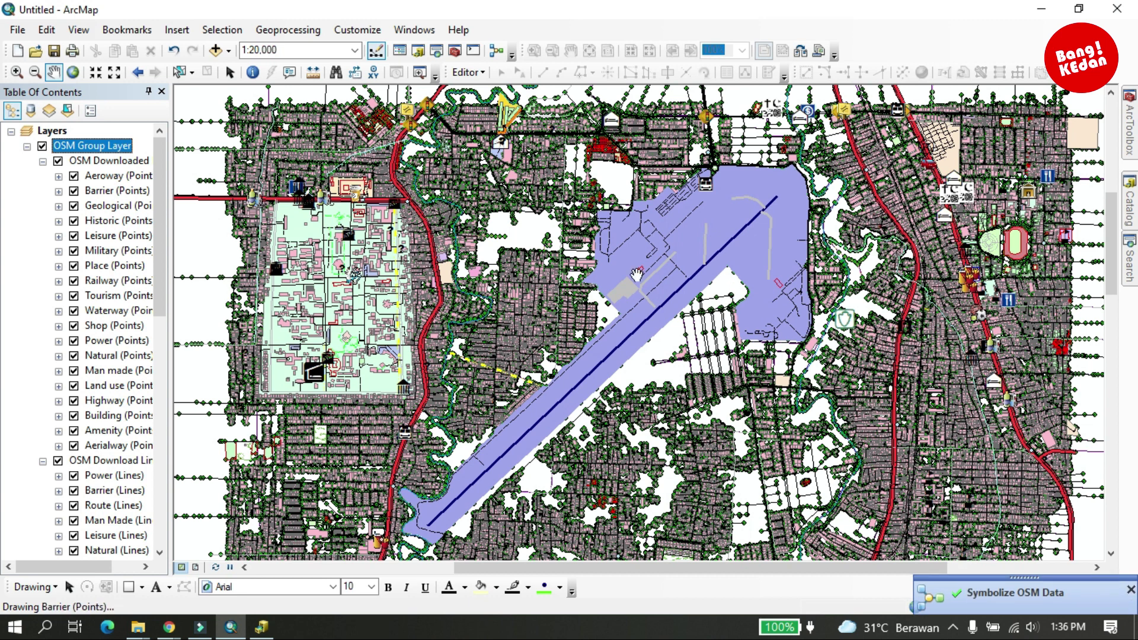
Hide the original Medan group layer and widen the layer list to show the full OSM sublayer names
{"action": "left_click", "coordinate": [27, 146]}
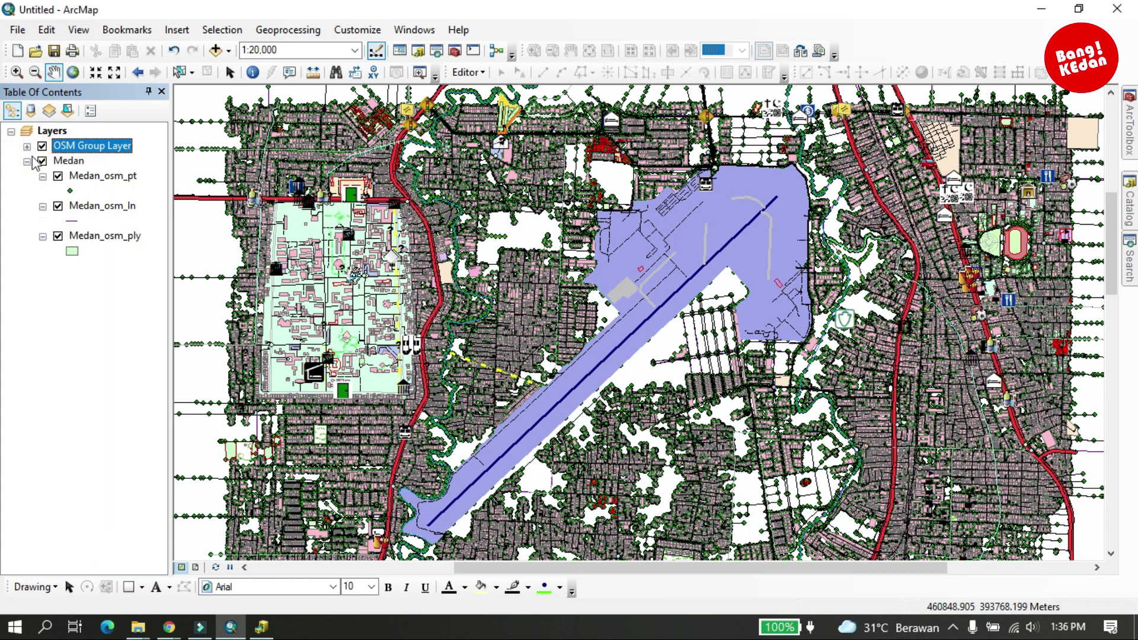
{"action": "left_click", "coordinate": [43, 162]}
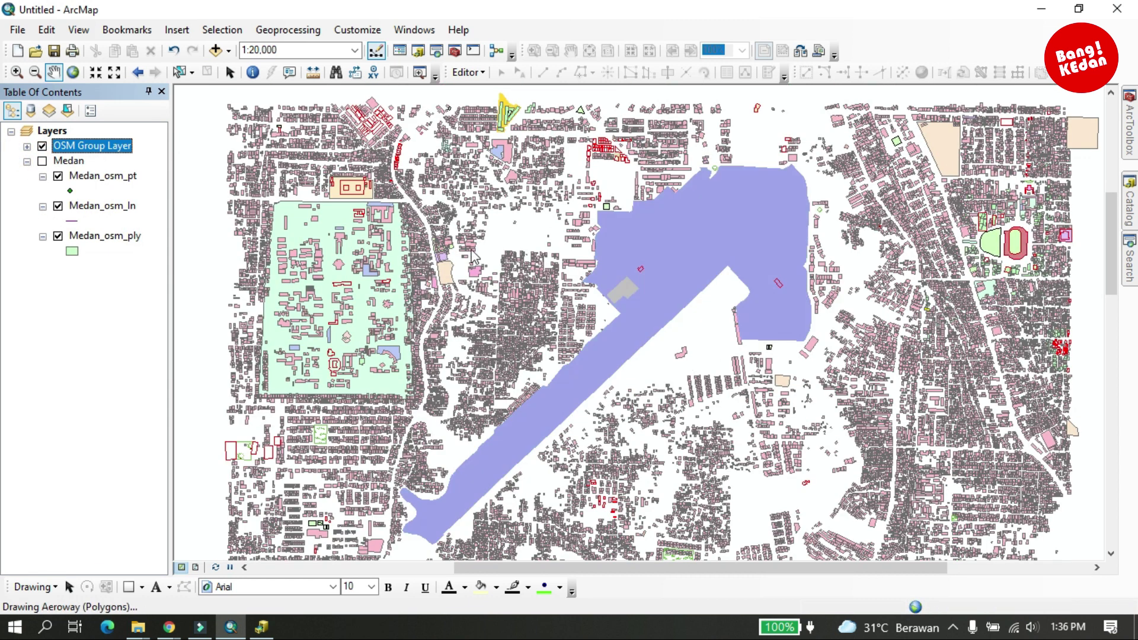
{"action": "left_click", "coordinate": [27, 145]}
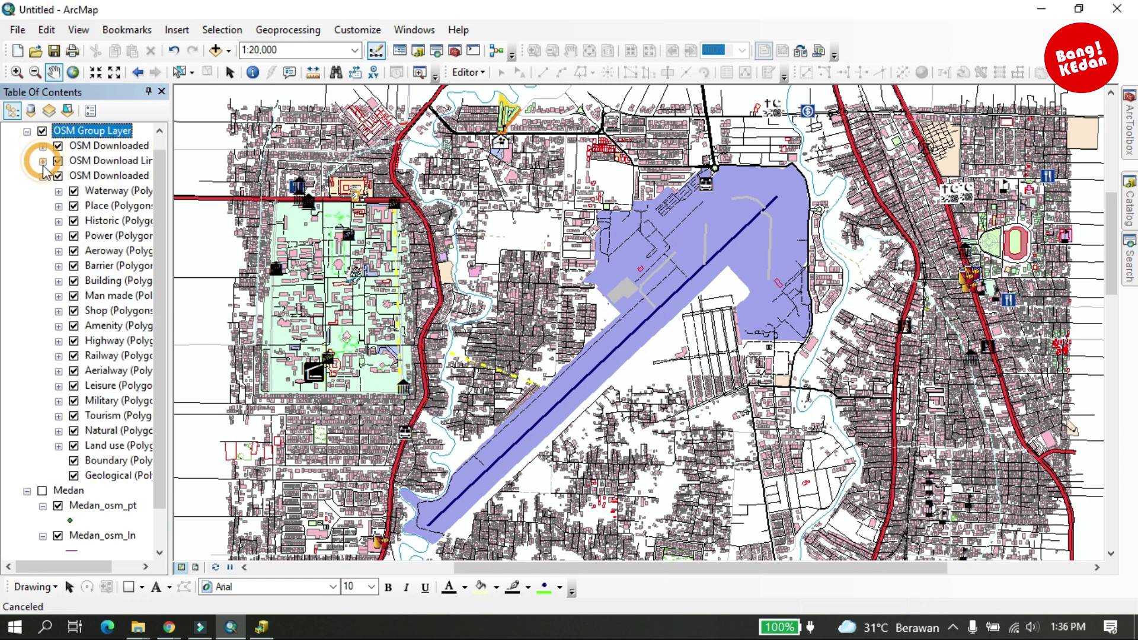
{"action": "left_click_drag", "start_coordinate": [174, 179], "coordinate": [195, 179]}
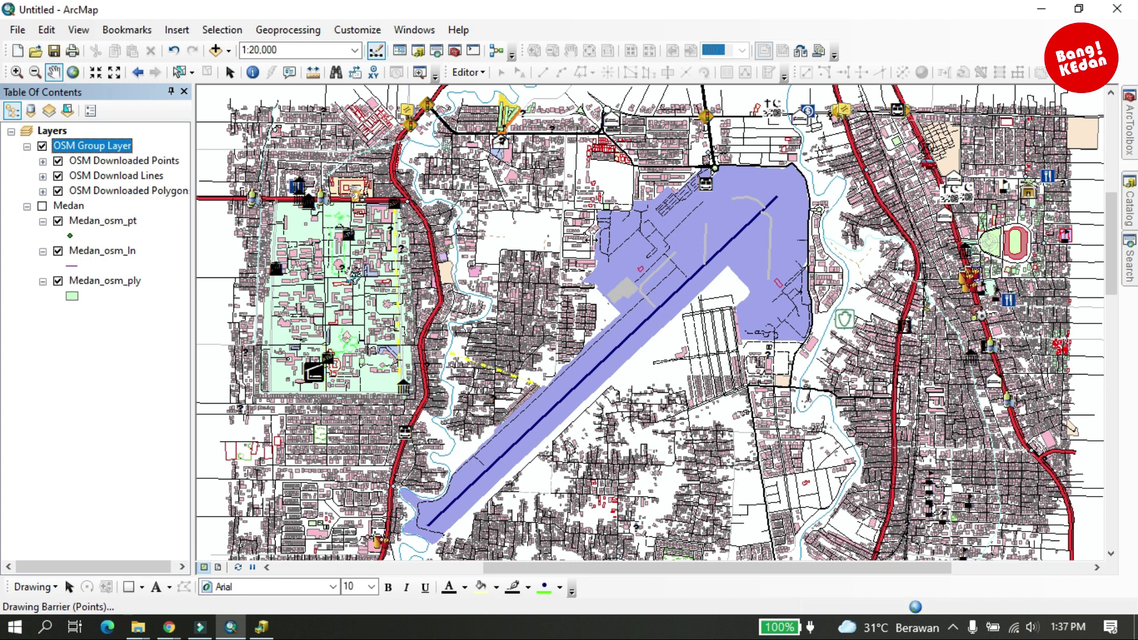
Hide OSM Downloaded Points and identify the attributes of the feature beside the stadium east of the airport
{"action": "left_click", "coordinate": [57, 161]}
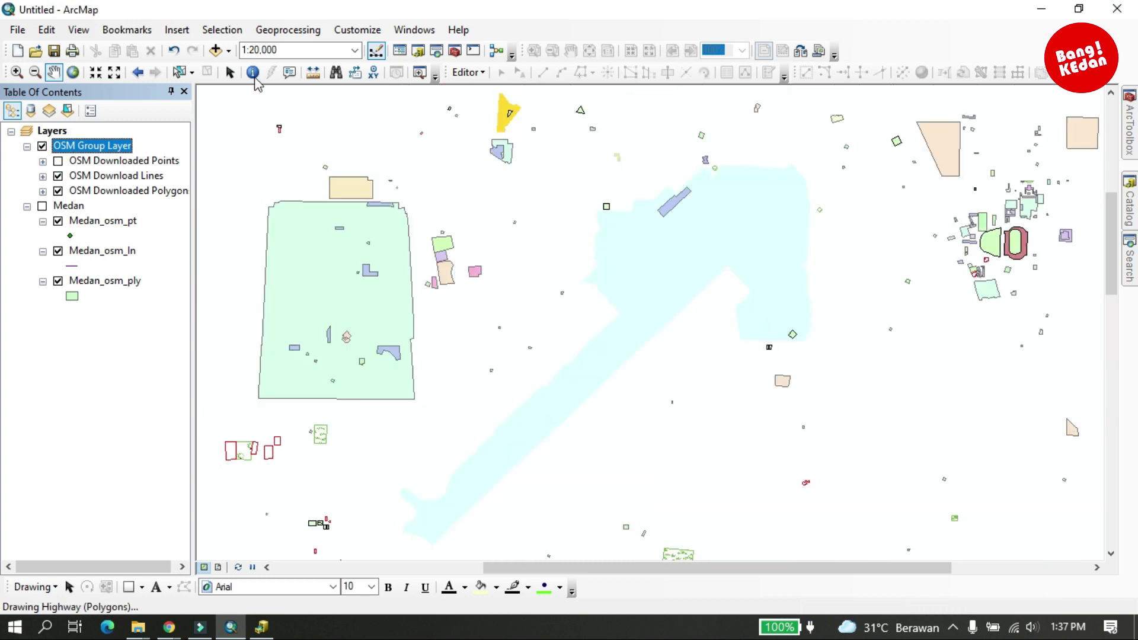
{"action": "left_click", "coordinate": [253, 73]}
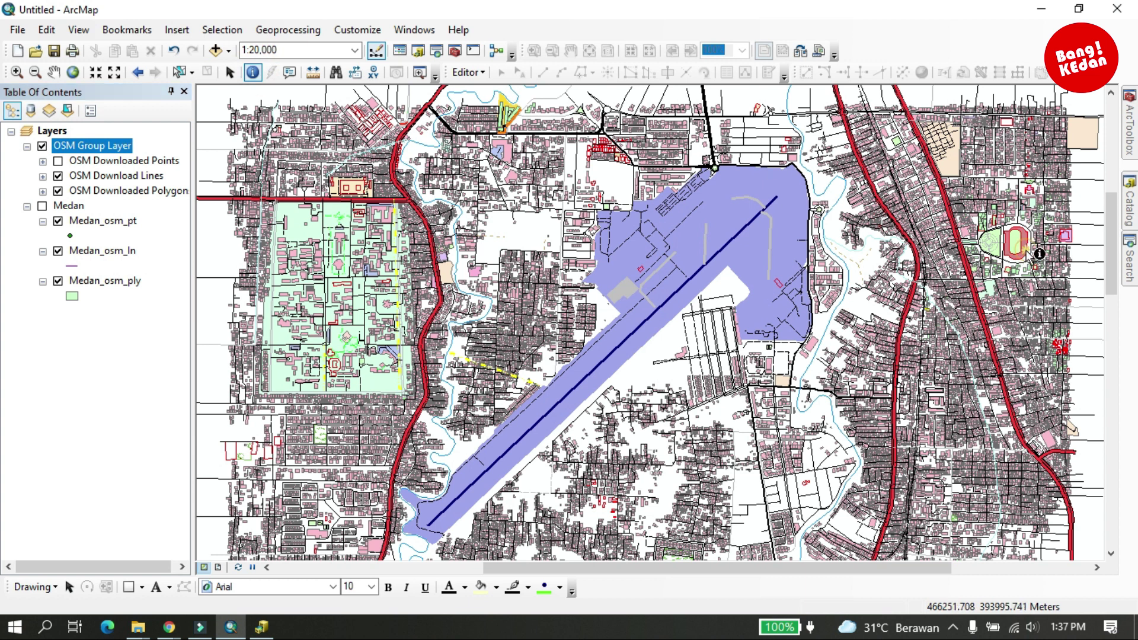
{"action": "left_click", "coordinate": [1039, 254]}
{"action": "scroll", "coordinate": [300, 475], "scroll_direction": "down", "scroll_amount": 5}
{"action": "scroll", "coordinate": [452, 415], "scroll_direction": "up", "scroll_amount": 5}
{"action": "left_click", "coordinate": [906, 157]}
Identify the attributes of the two beige areas in the northeast and the large green amenity polygon west of the airport
{"action": "left_click", "coordinate": [948, 163]}
{"action": "scroll", "coordinate": [315, 442], "scroll_direction": "down", "scroll_amount": 5}
{"action": "scroll", "coordinate": [597, 423], "scroll_direction": "up", "scroll_amount": 4}
{"action": "left_click", "coordinate": [904, 155]}
{"action": "left_click", "coordinate": [1083, 134]}
{"action": "scroll", "coordinate": [416, 415], "scroll_direction": "down", "scroll_amount": 5}
{"action": "left_click", "coordinate": [904, 156]}
{"action": "left_click", "coordinate": [322, 237]}
{"action": "scroll", "coordinate": [326, 373], "scroll_direction": "down", "scroll_amount": 6}
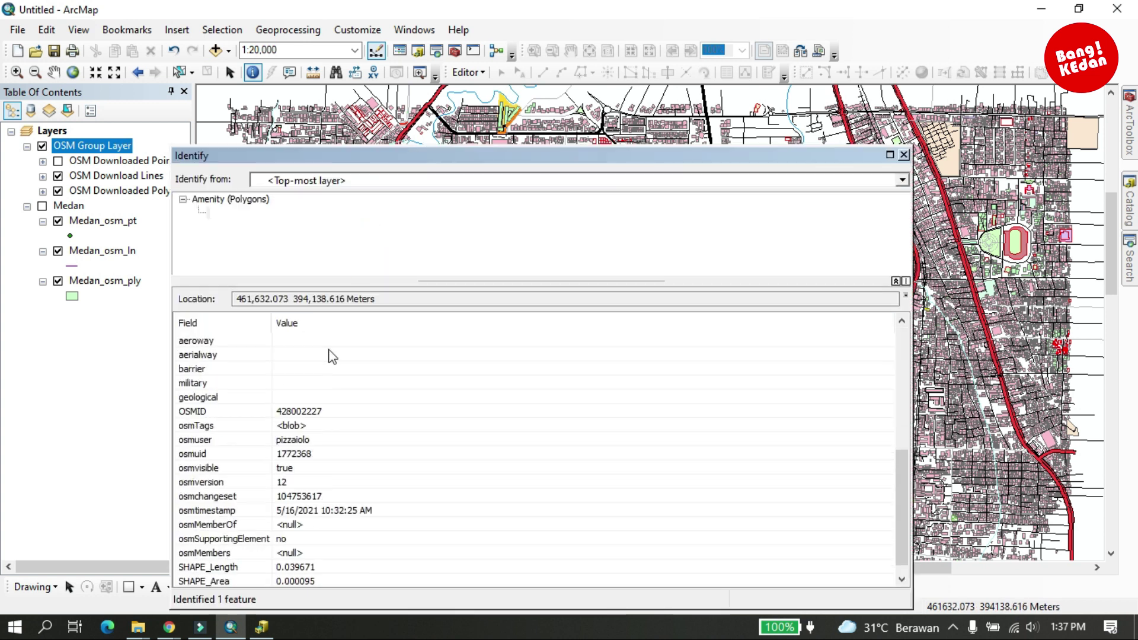
{"action": "left_click", "coordinate": [904, 155]}
With OSM Downloaded Points shown and the polygons hidden, identify three point symbols around the airport, and show the polygons again
{"action": "left_click", "coordinate": [58, 161]}
{"action": "left_click", "coordinate": [57, 190]}
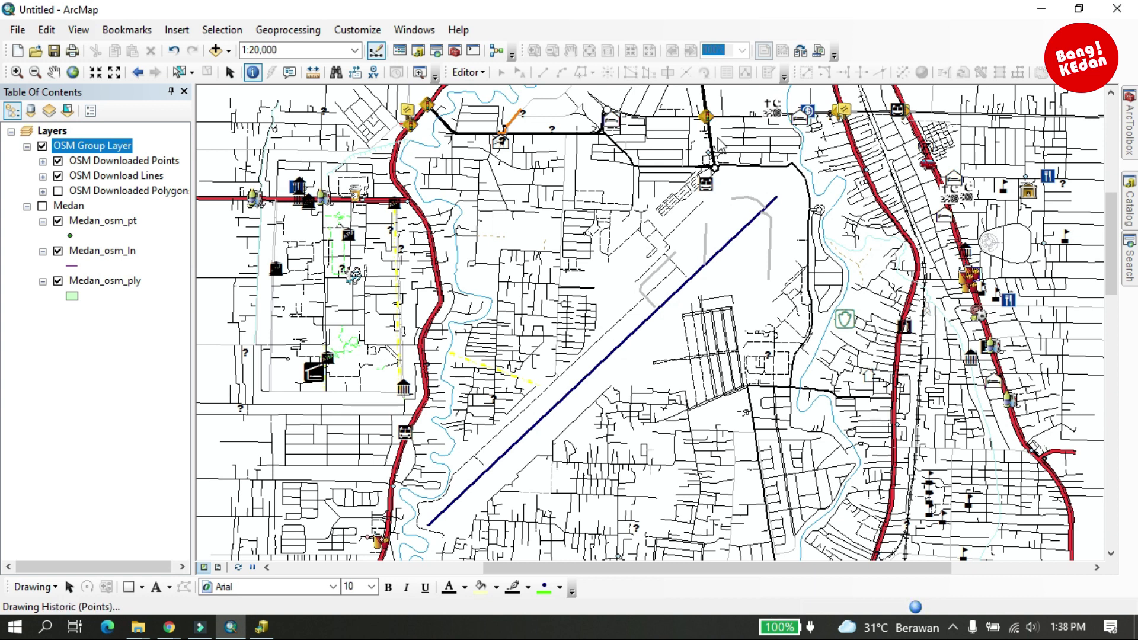
{"action": "left_click", "coordinate": [705, 184]}
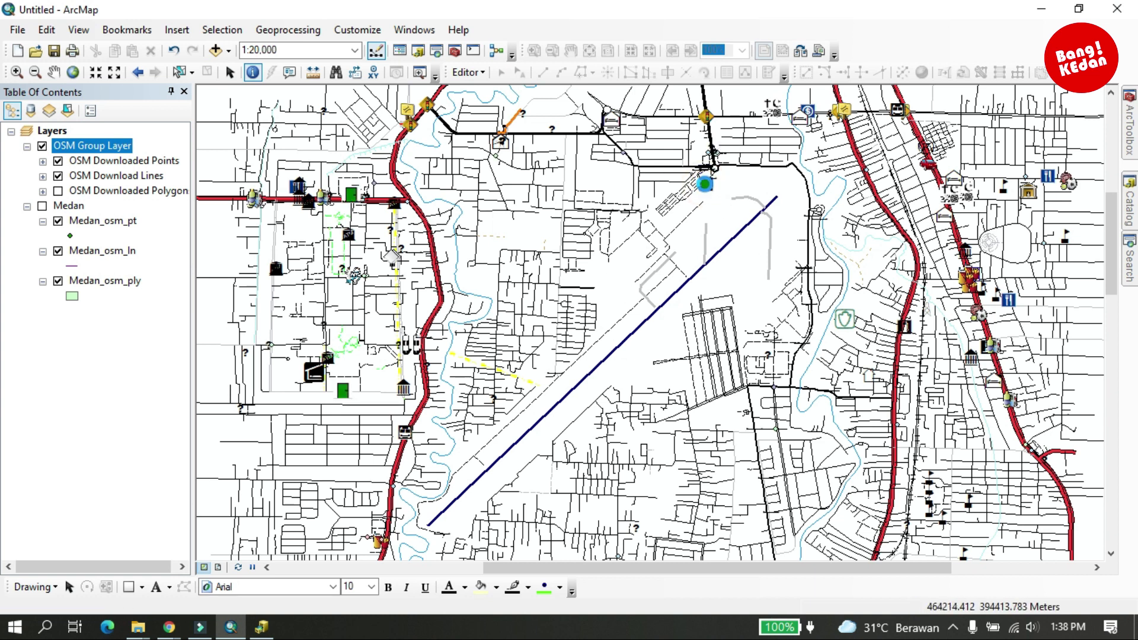
{"action": "left_click", "coordinate": [900, 154]}
{"action": "left_click", "coordinate": [1008, 302]}
{"action": "left_click", "coordinate": [904, 155]}
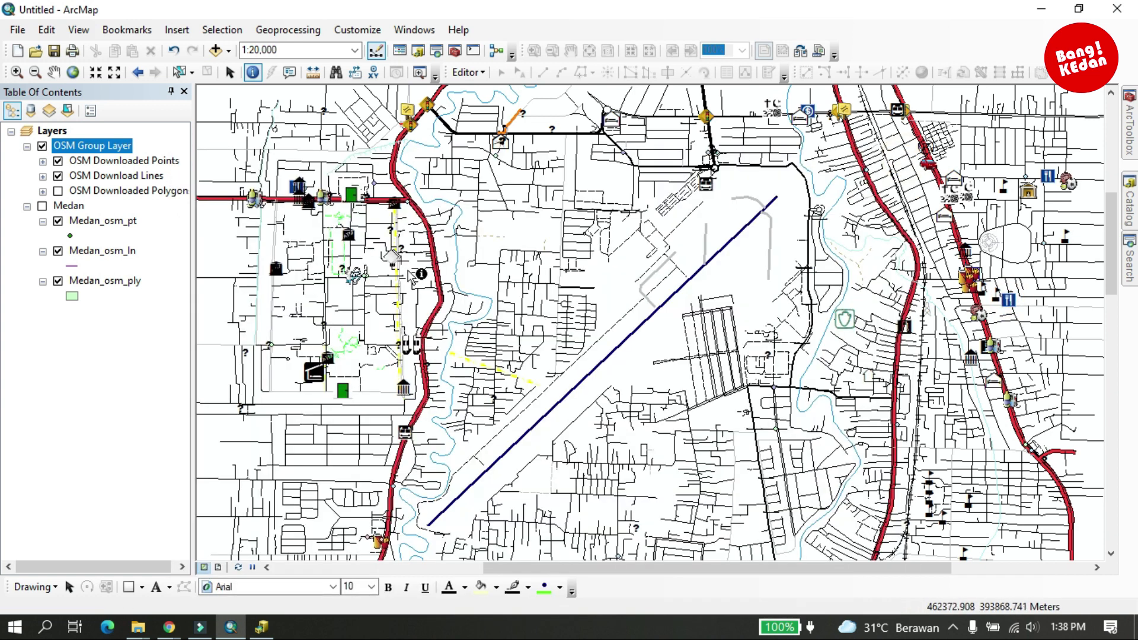
{"action": "left_click", "coordinate": [316, 374]}
{"action": "left_click", "coordinate": [904, 156]}
{"action": "left_click", "coordinate": [58, 191]}
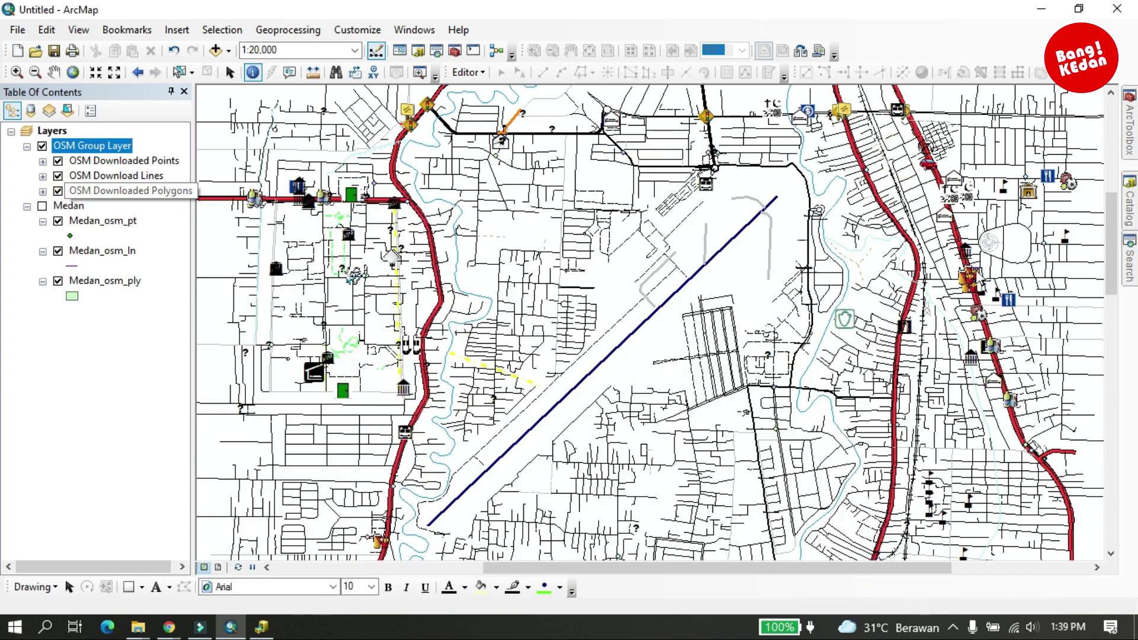